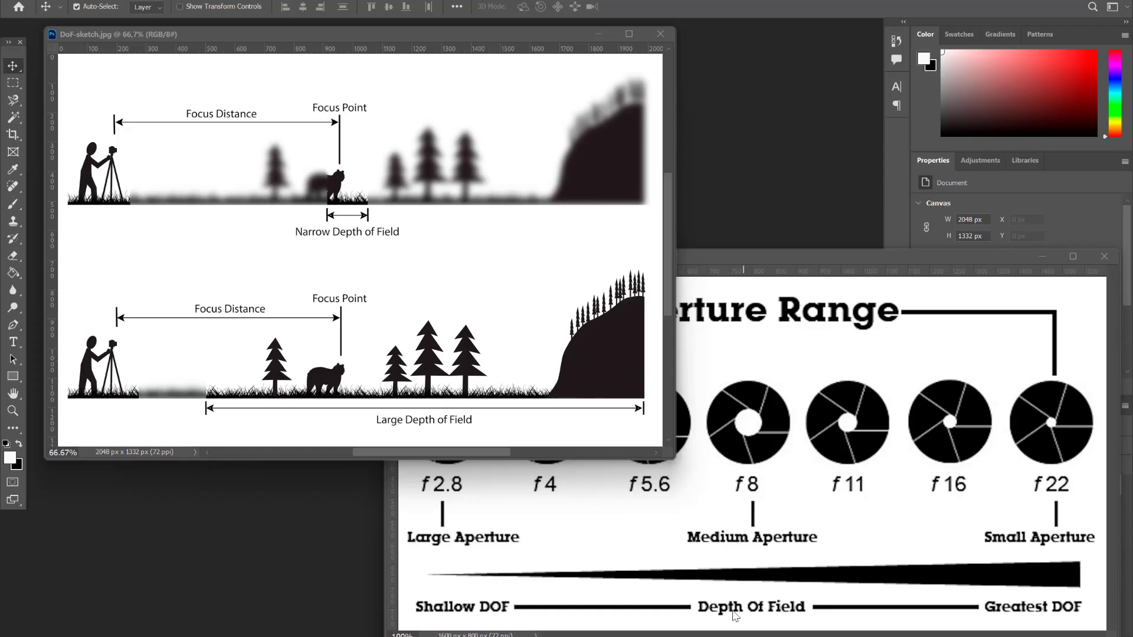
Switch to Photoshop and examine the aperture range graphic and the depth of field sketch
click(734, 616)
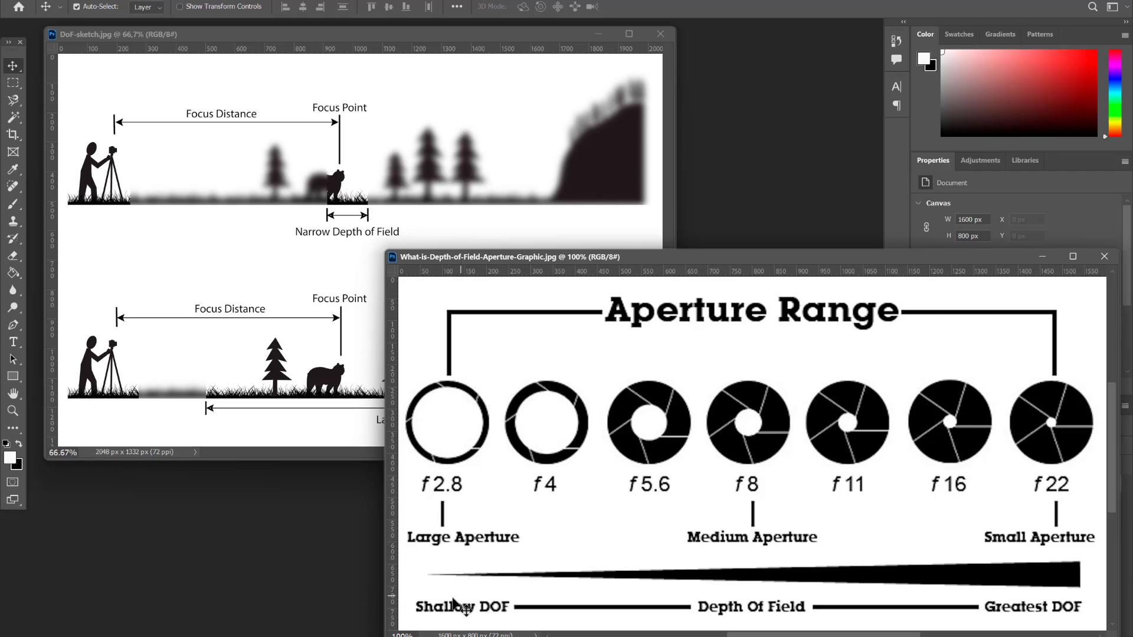
click(414, 35)
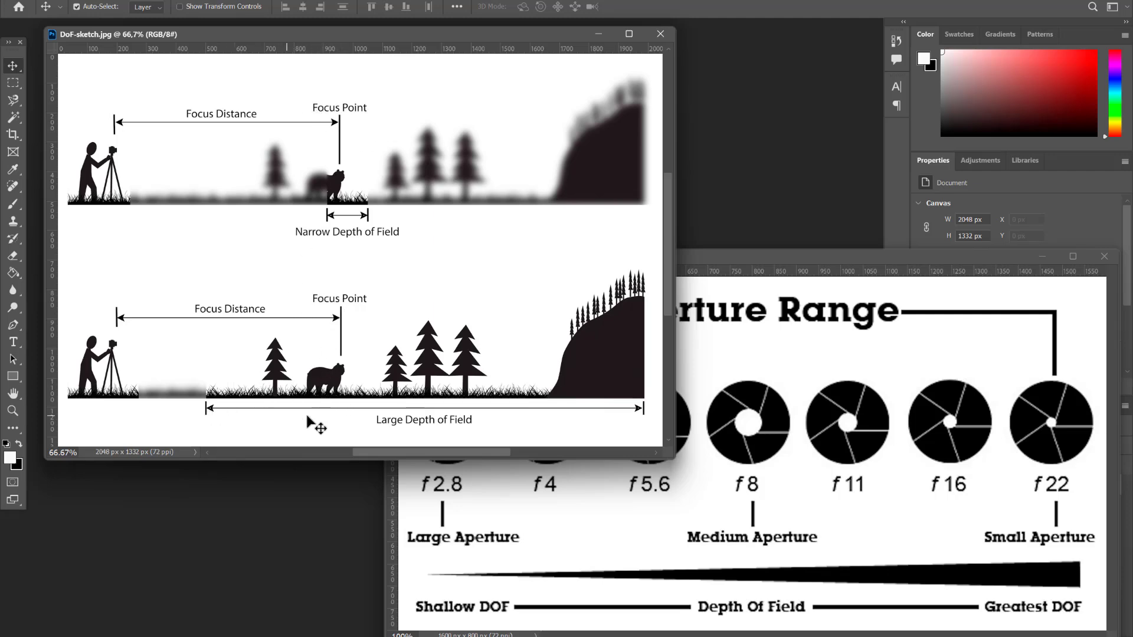
click(891, 453)
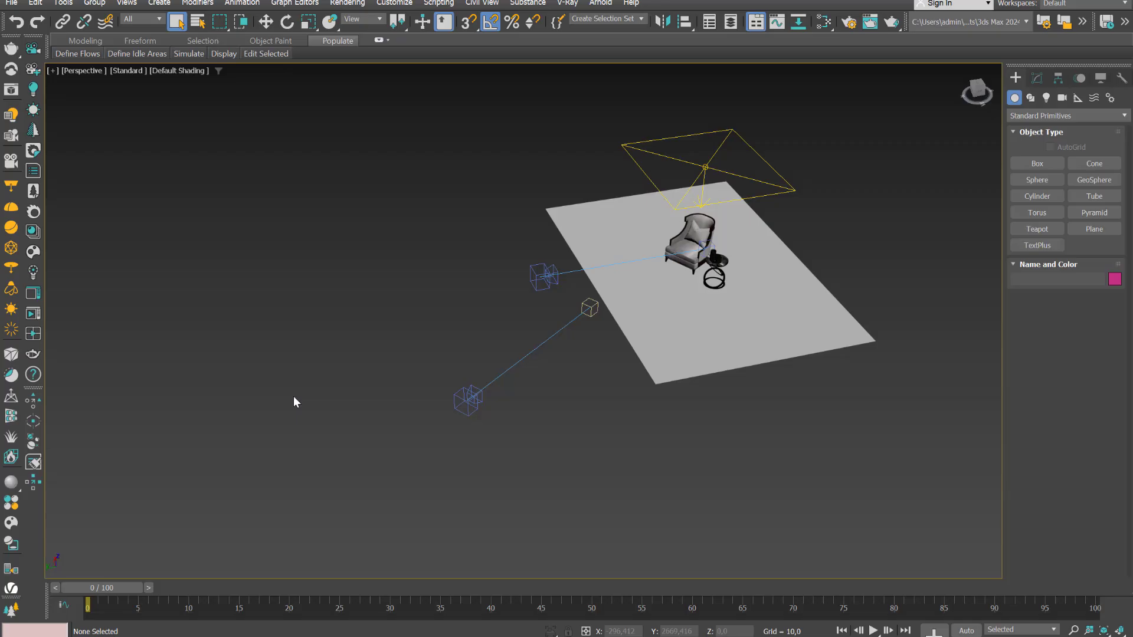
Select the lower VRayCam002 camera in the 3ds Max perspective view
click(465, 408)
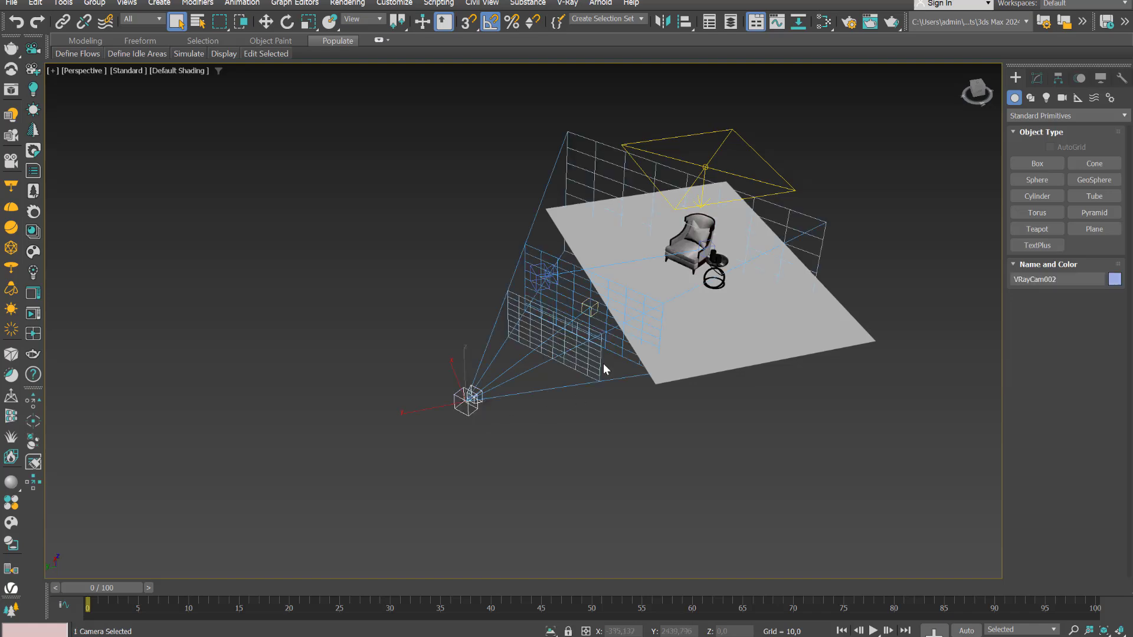
alt+middle_drag(651, 440, 572, 325)
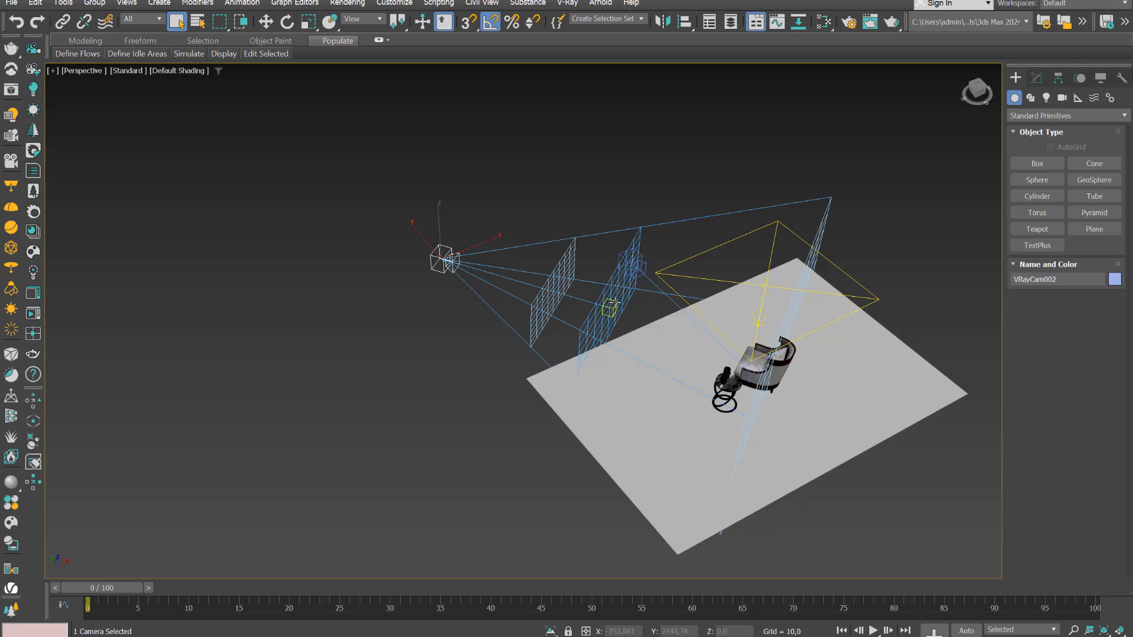
Compare the focus distance, focus point and depth of field in DoF-sketch.jpg with the camera in 3ds Max
click(603, 603)
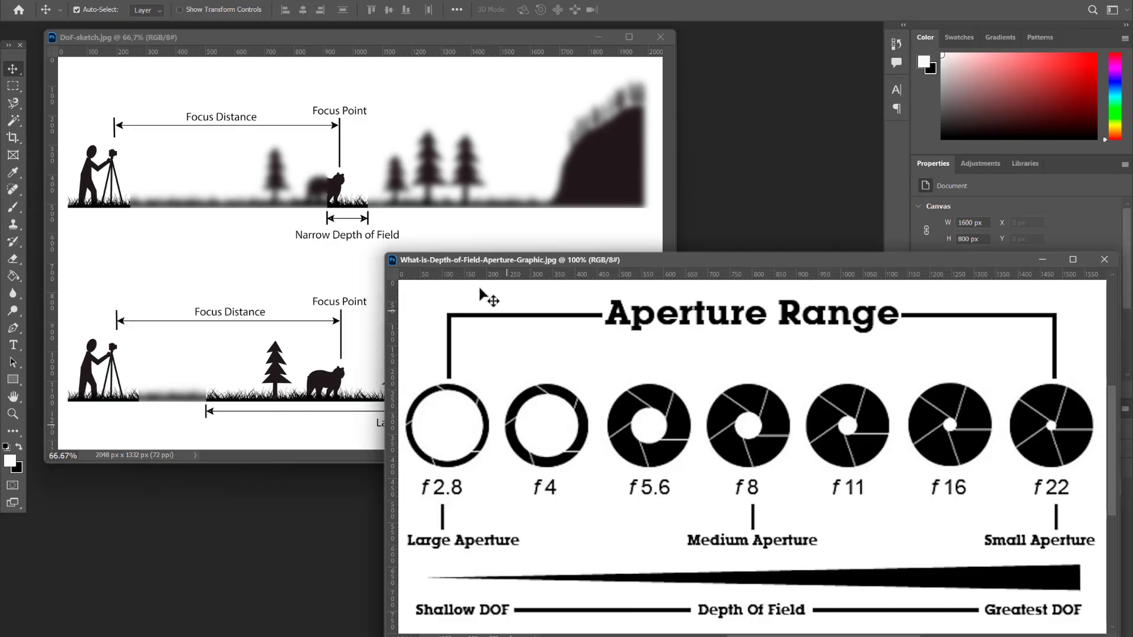
click(333, 109)
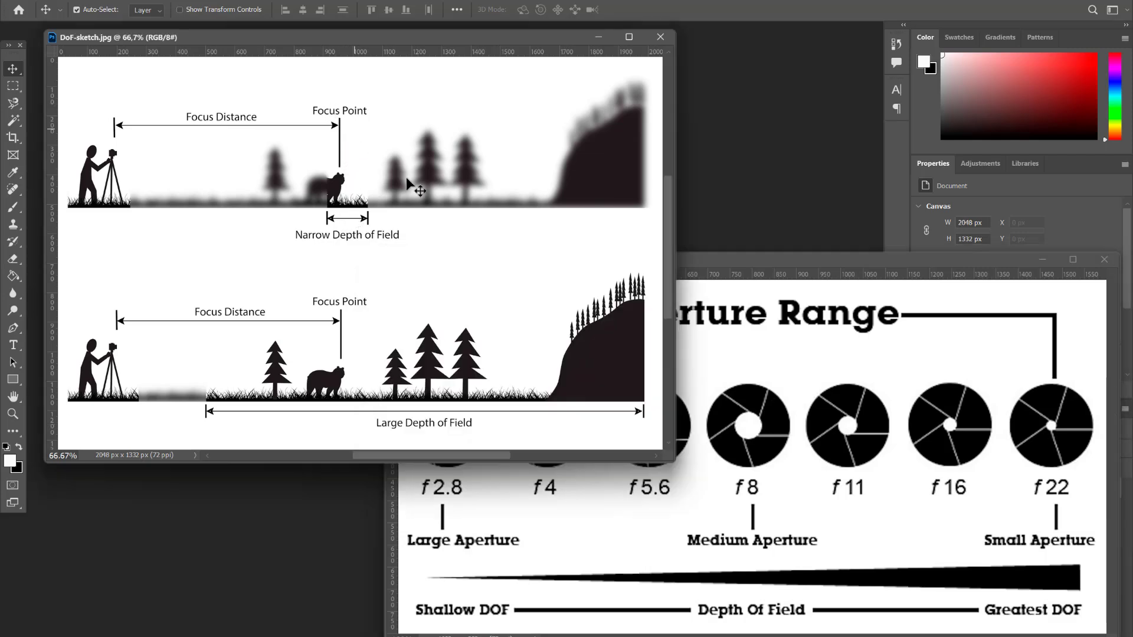
click(717, 590)
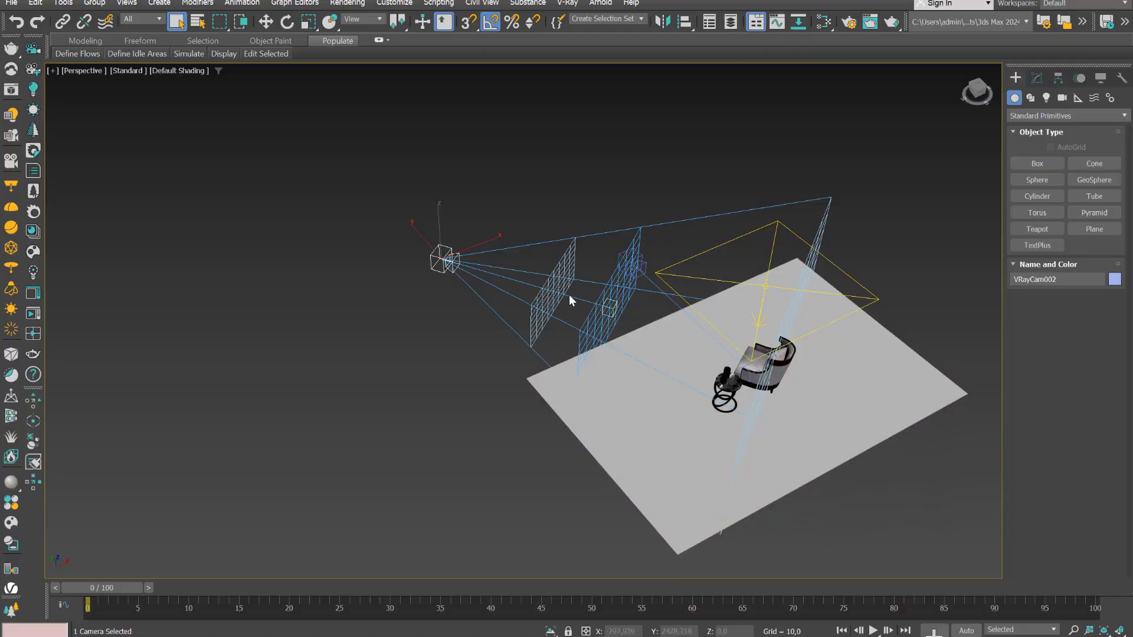
mouse_move(743, 628)
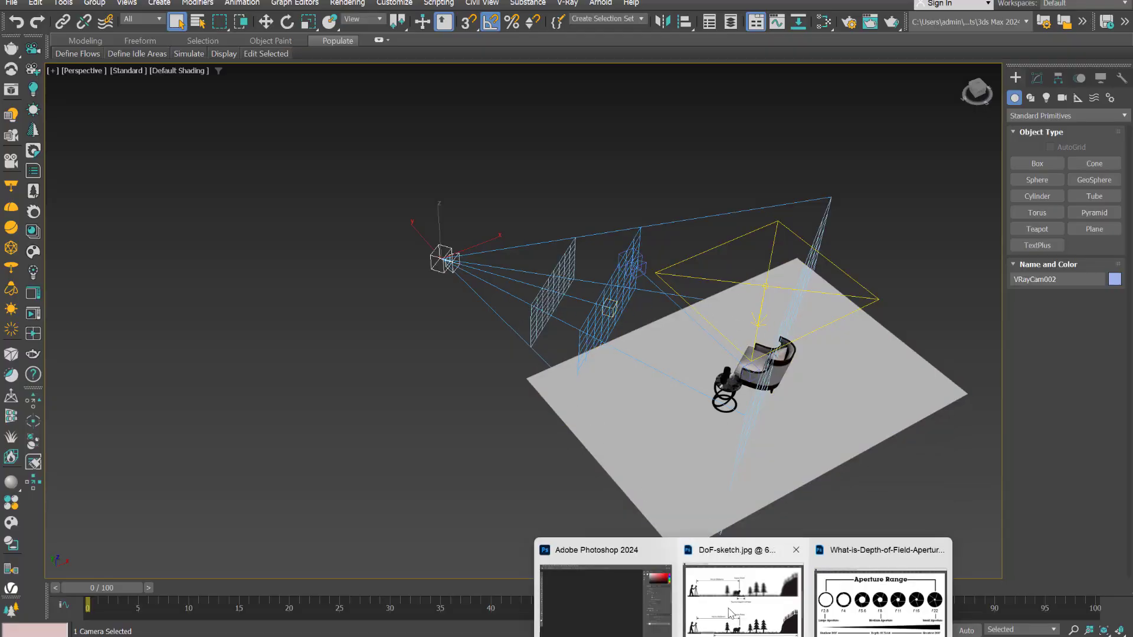
click(732, 608)
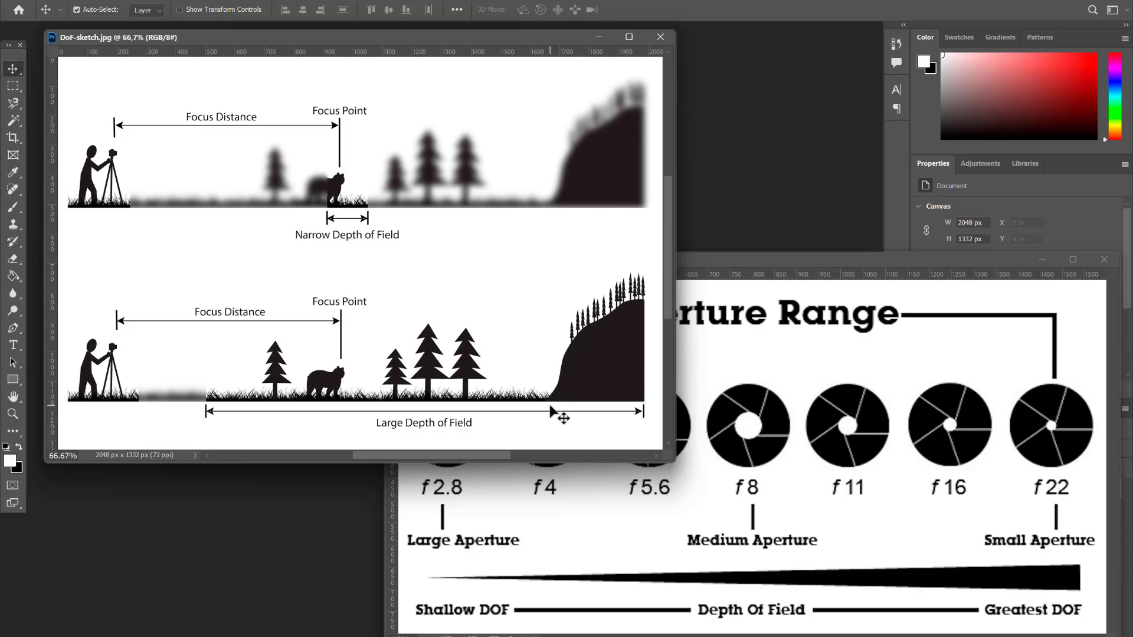
mouse_move(713, 635)
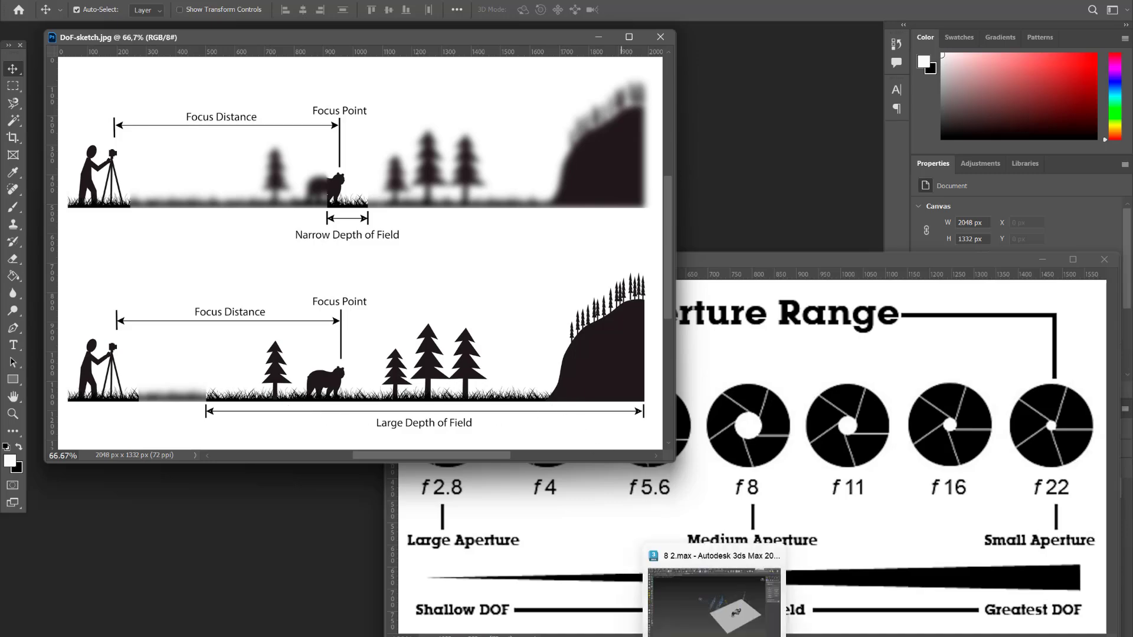
click(702, 613)
Review the Photoshop aperture range graphic from f 2.8 to f 22 and return to the 3ds Max scene
alt+middle_drag(503, 417, 541, 443)
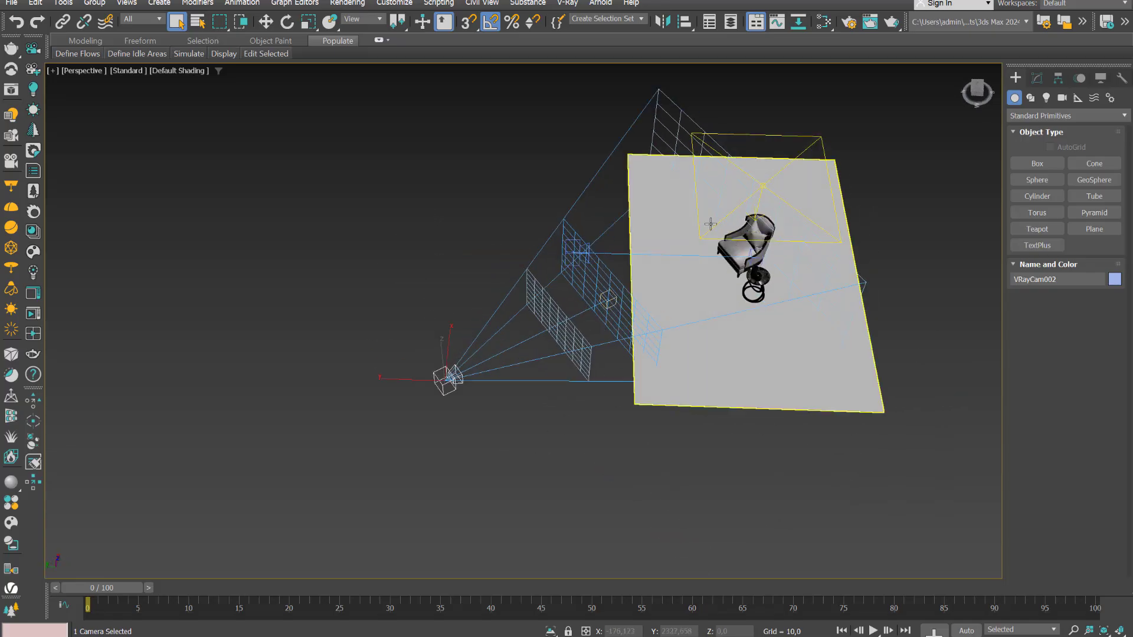
mouse_move(758, 632)
click(866, 601)
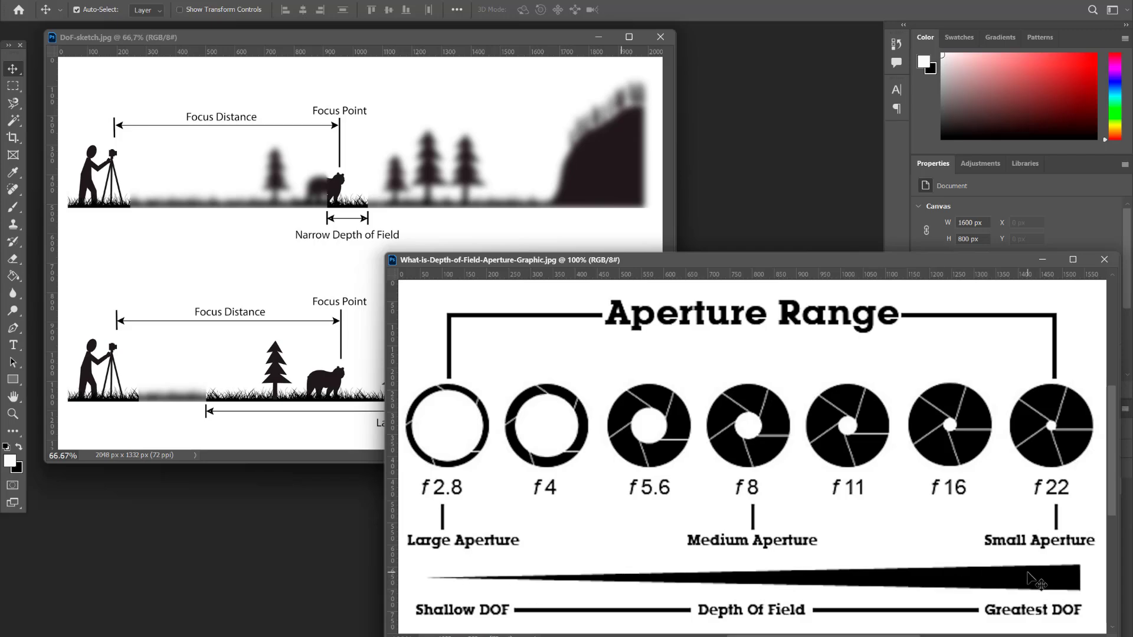
mouse_move(714, 636)
click(654, 618)
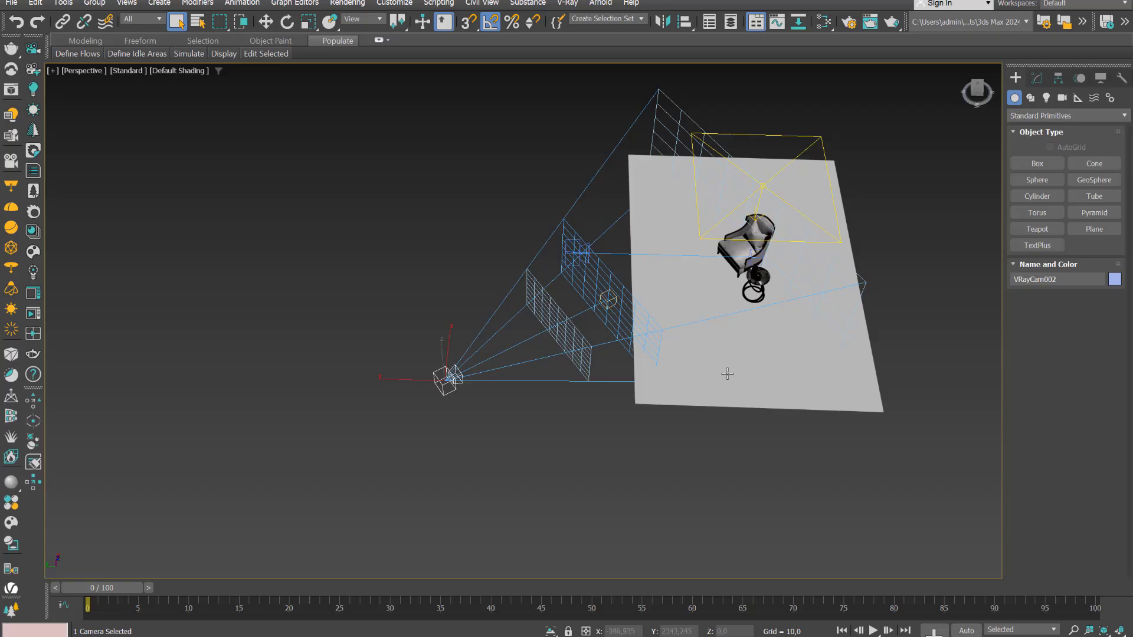
Try a higher F-Number on VRayCam002, restore it to 8,0, and set the film speed (ISO) to 218,485
click(1036, 78)
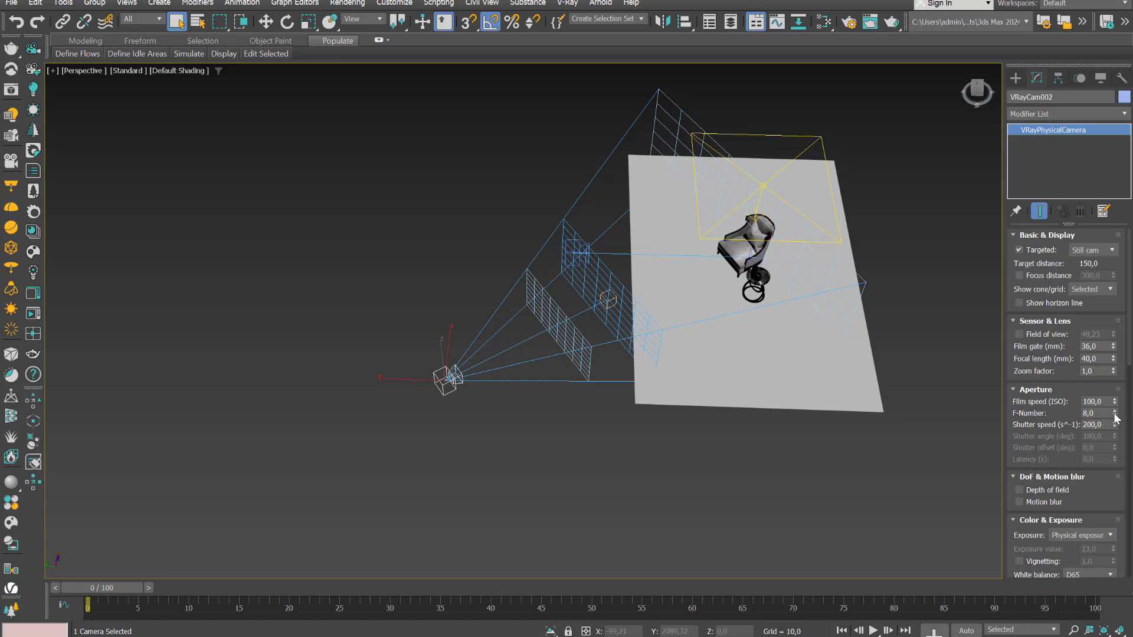
drag(1116, 417, 8, 409)
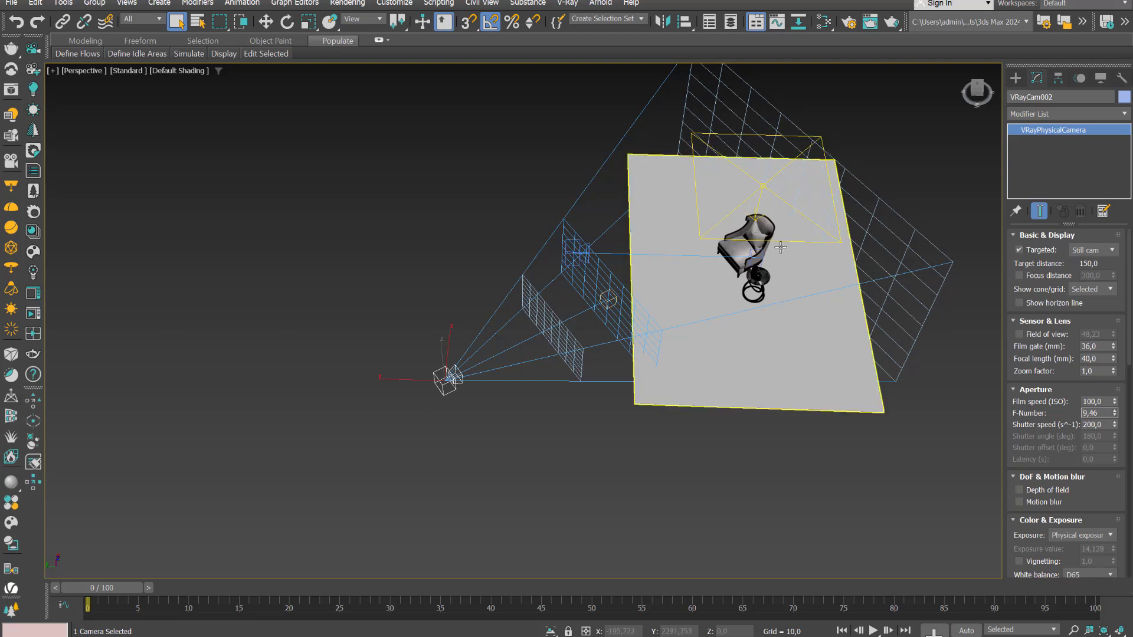
middle_drag(808, 386, 745, 379)
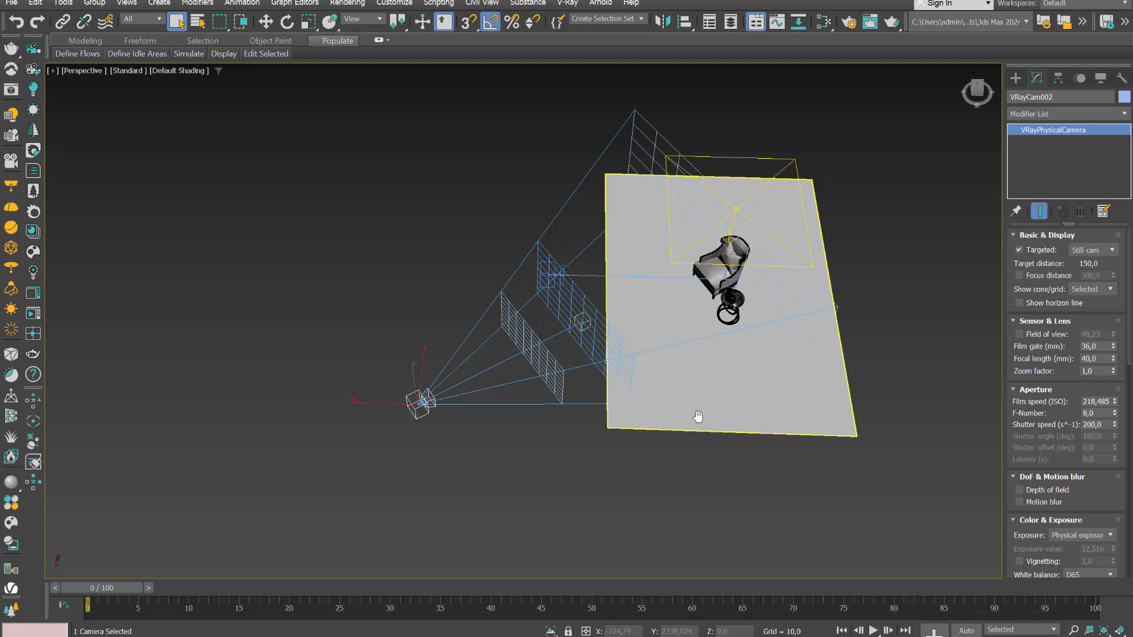
mouse_move(698, 417)
middle_down()
mouse_move(751, 405)
mouse_move(701, 399)
middle_up()
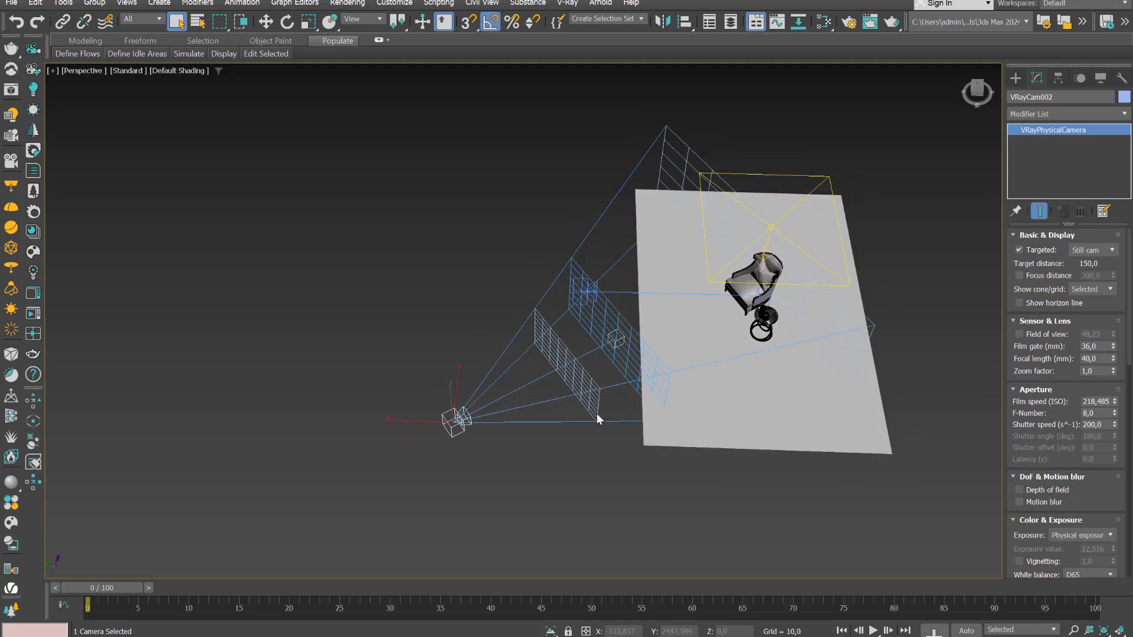
Show the four-viewport layout and switch the VRayCam001 viewport to the view from VRayCam002
key(alt+w)
right_click(378, 273)
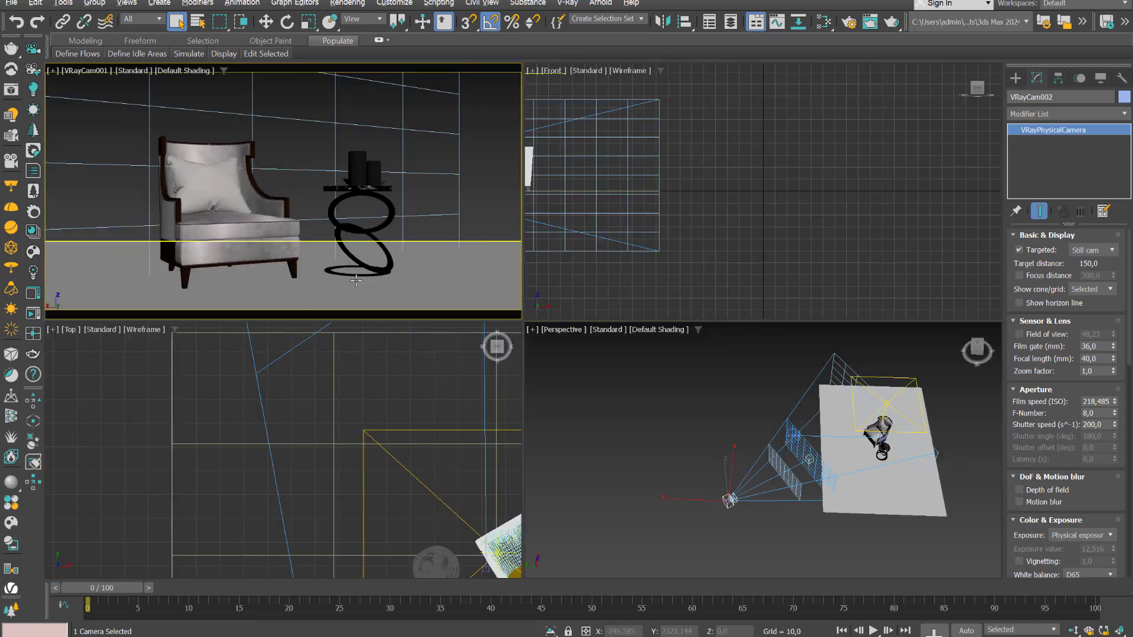
key(c)
middle_drag(364, 232, 358, 247)
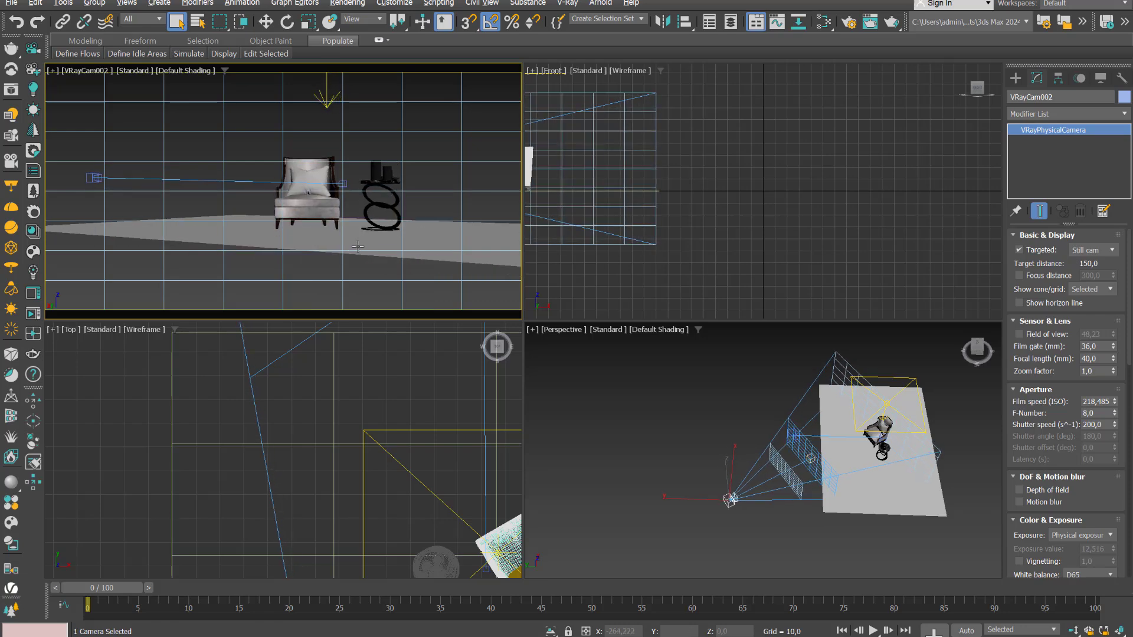
Open the V-Ray render setup, start an interactive render of VRayCam002, and move the frame buffer clear of the camera parameters
click(850, 23)
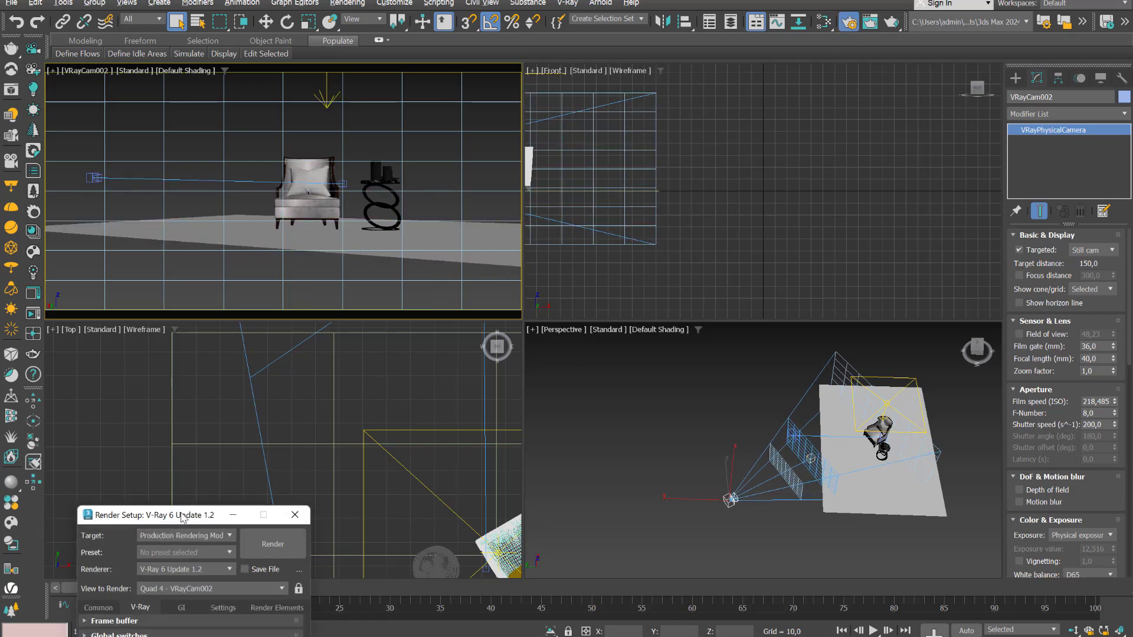
drag(183, 518, 651, 185)
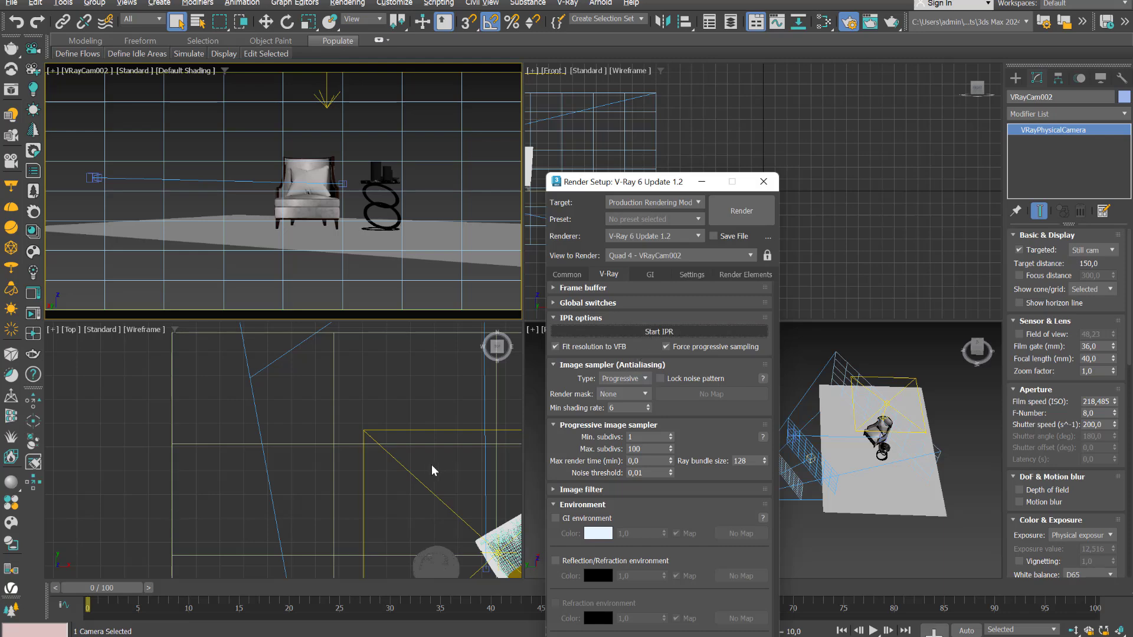
key(shift+q)
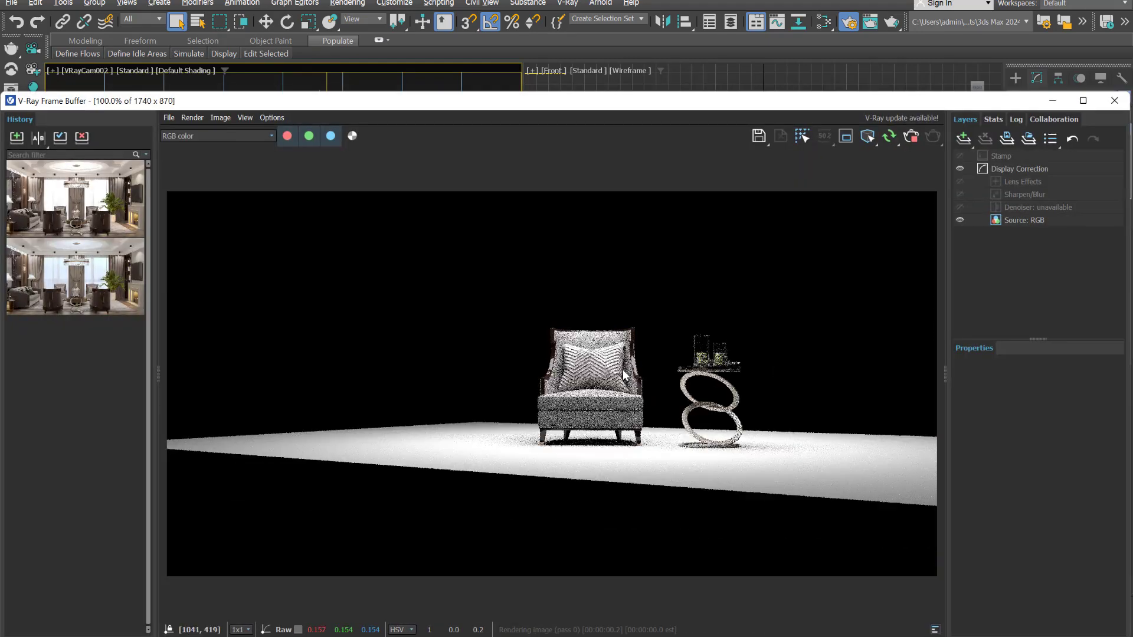
drag(785, 101, 385, 295)
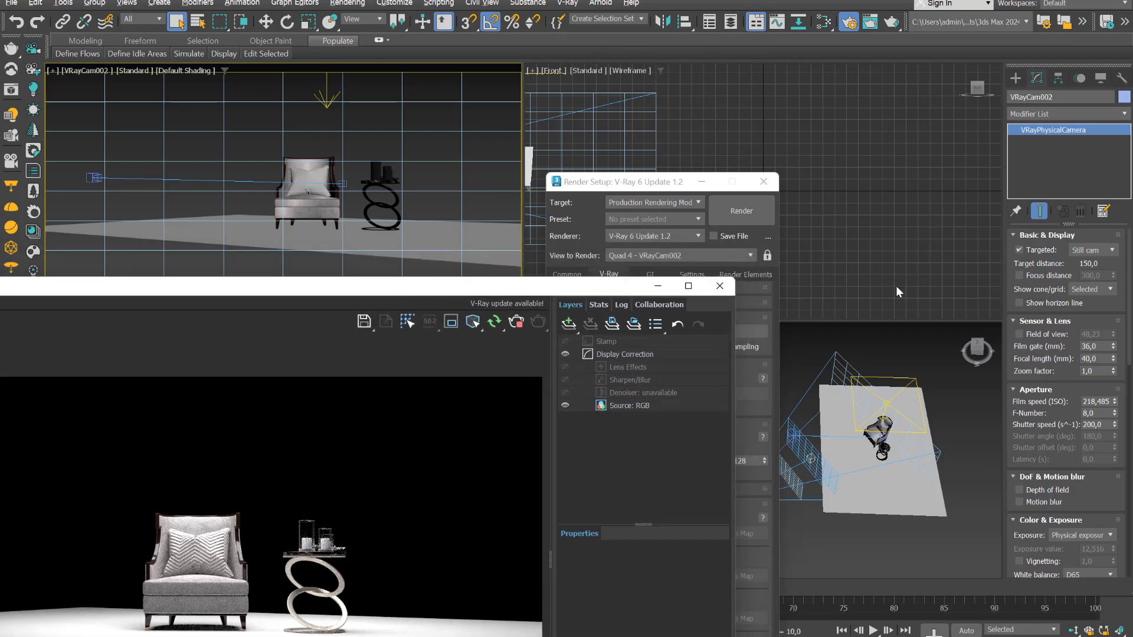
Lower VRayCam002's F-Number to 3,34 and raise it to 15,351 to compare the render's brightness
drag(1115, 413, 1124, 467)
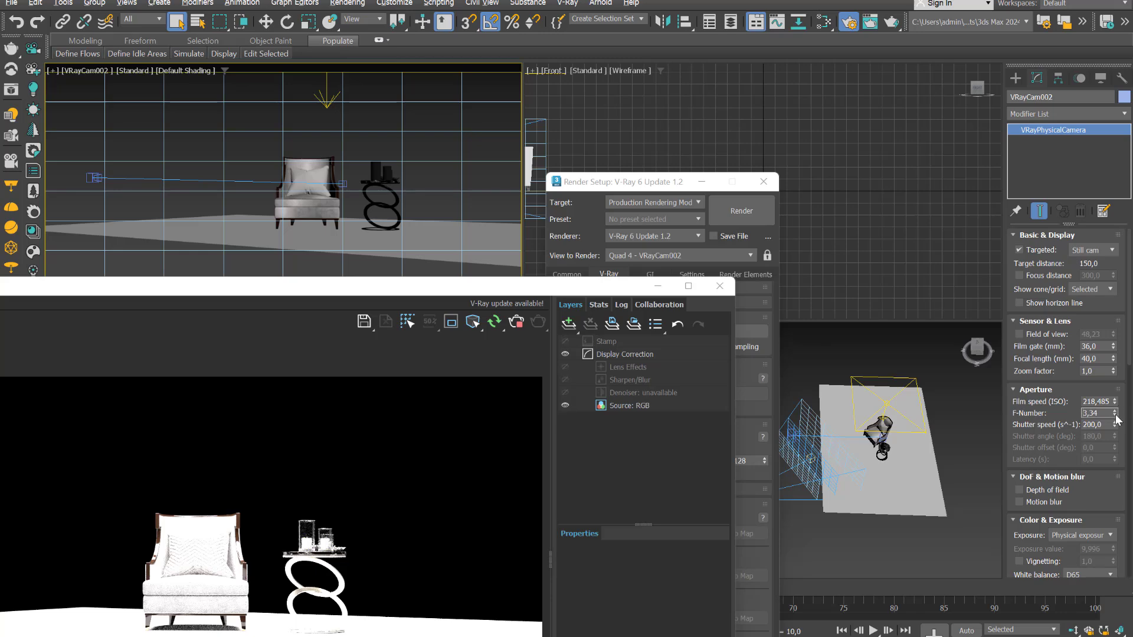
drag(1115, 415, 78, 121)
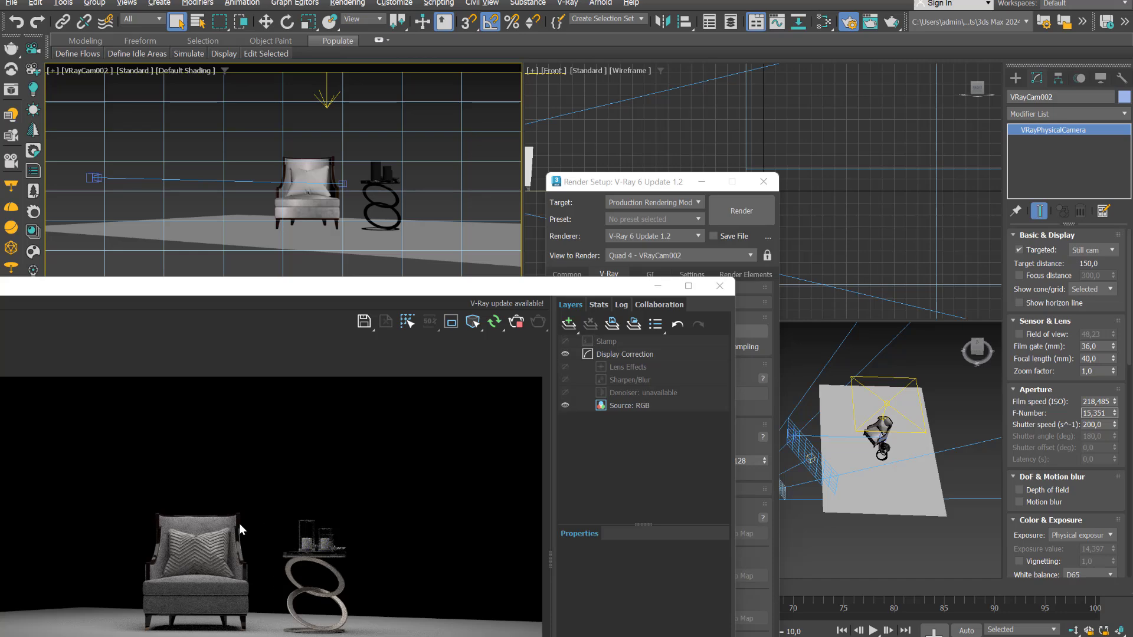
Stop the interactive render, close the frame buffer, and move the render setup window off the perspective view
click(812, 509)
scroll(813, 511, down, 5)
alt+middle_drag(814, 512, 852, 498)
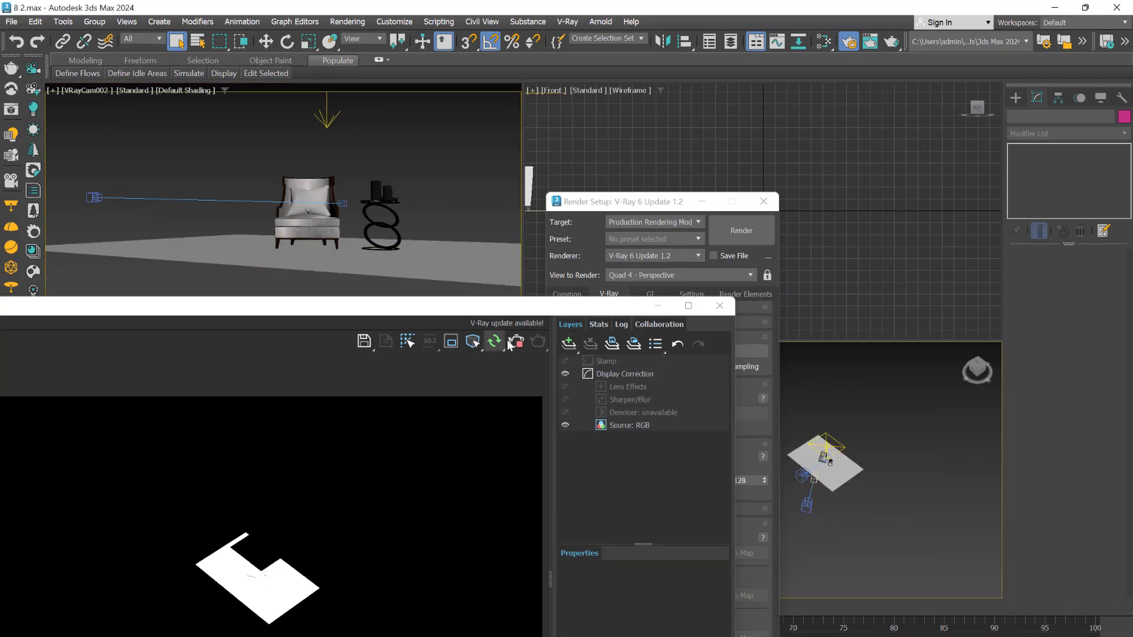
click(515, 343)
click(719, 307)
drag(723, 202, 306, 377)
Scale the floor plane along its length into a longer strip
scroll(826, 479, up, 5)
middle_drag(855, 473, 768, 510)
scroll(768, 510, down, 4)
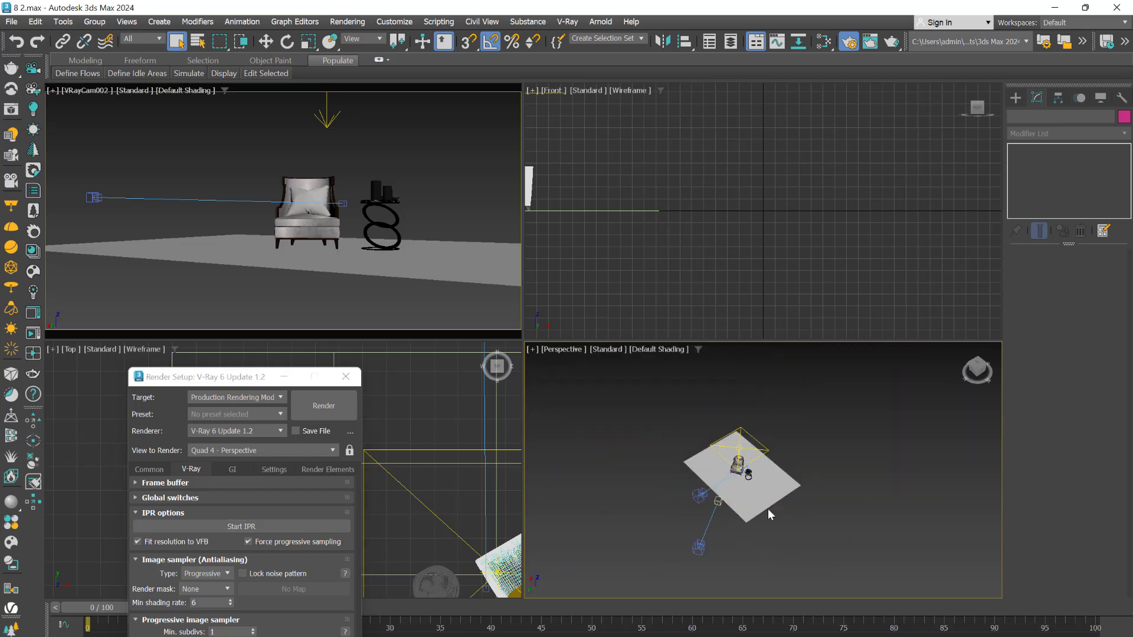
click(767, 508)
key(r)
scroll(655, 481, up, 6)
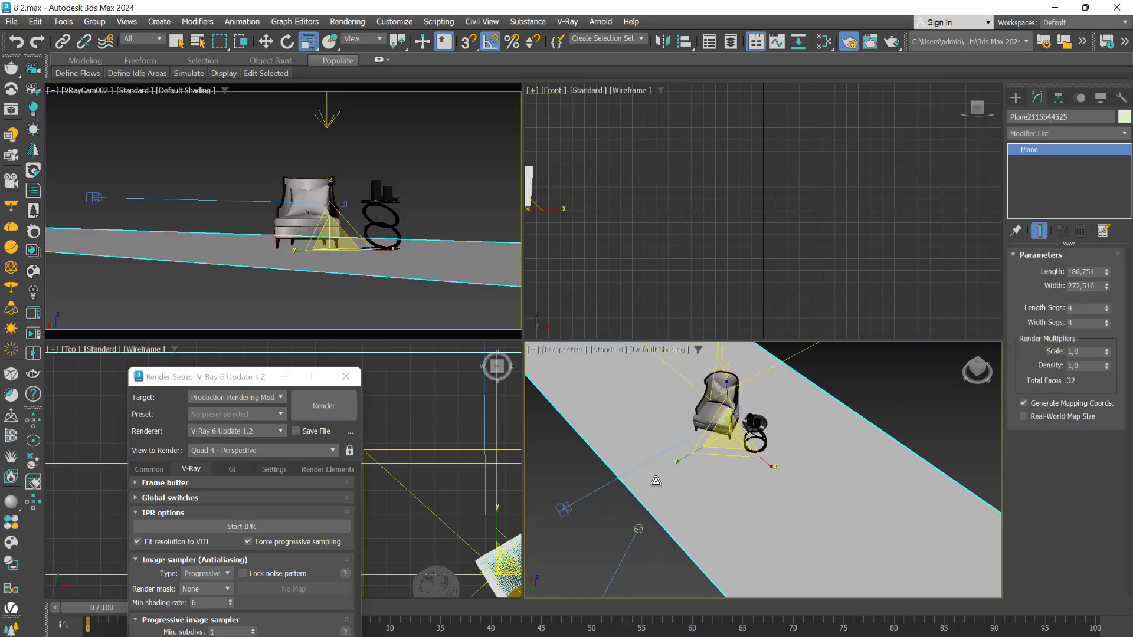
scroll(761, 430, up, 5)
Clone the armchair and side table groups along the floor strip to make a row of five copies
click(727, 466)
ctrl+click(645, 416)
scroll(680, 440, down, 8)
key(w)
shift+drag(664, 429, 689, 476)
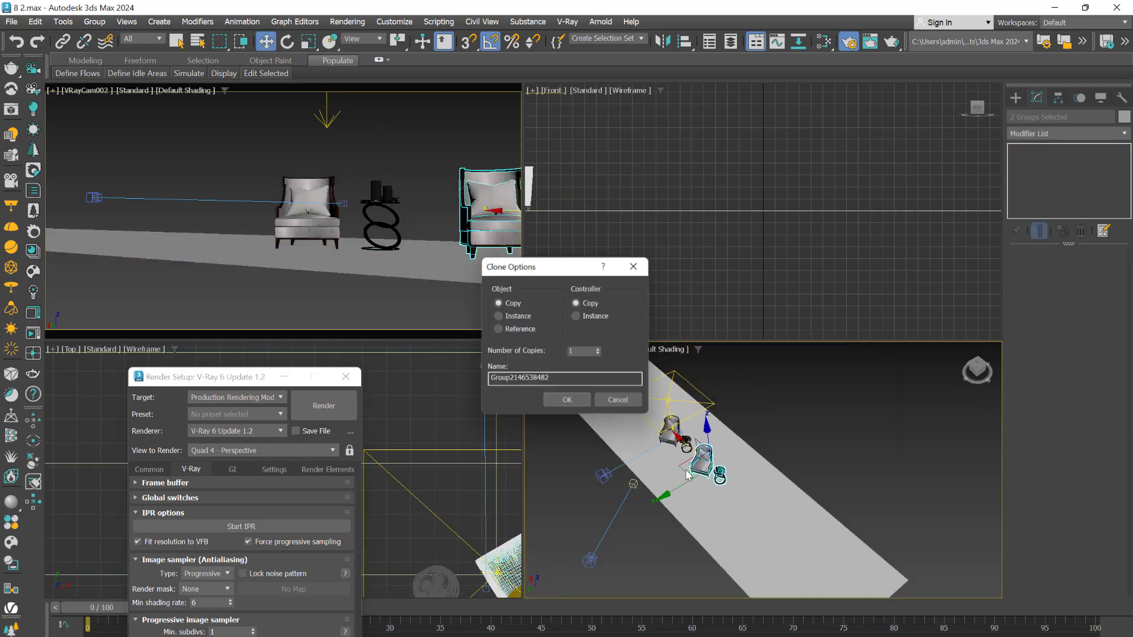
click(599, 349)
click(599, 349)
click(599, 349)
click(567, 405)
Move the floor plane along its length so that it lies under the whole row of chairs
middle_drag(821, 499, 784, 424)
click(719, 495)
scroll(717, 496, down, 5)
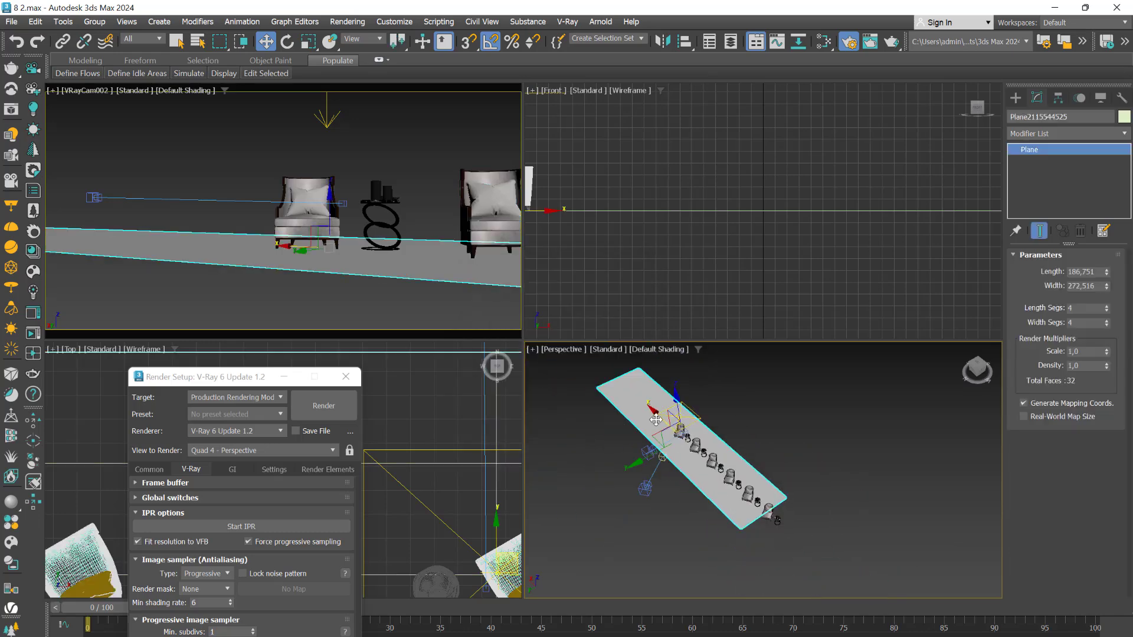
drag(653, 408, 684, 439)
Move the VRayLight001 plane light along the row, above the cloned chairs
click(698, 413)
click(697, 413)
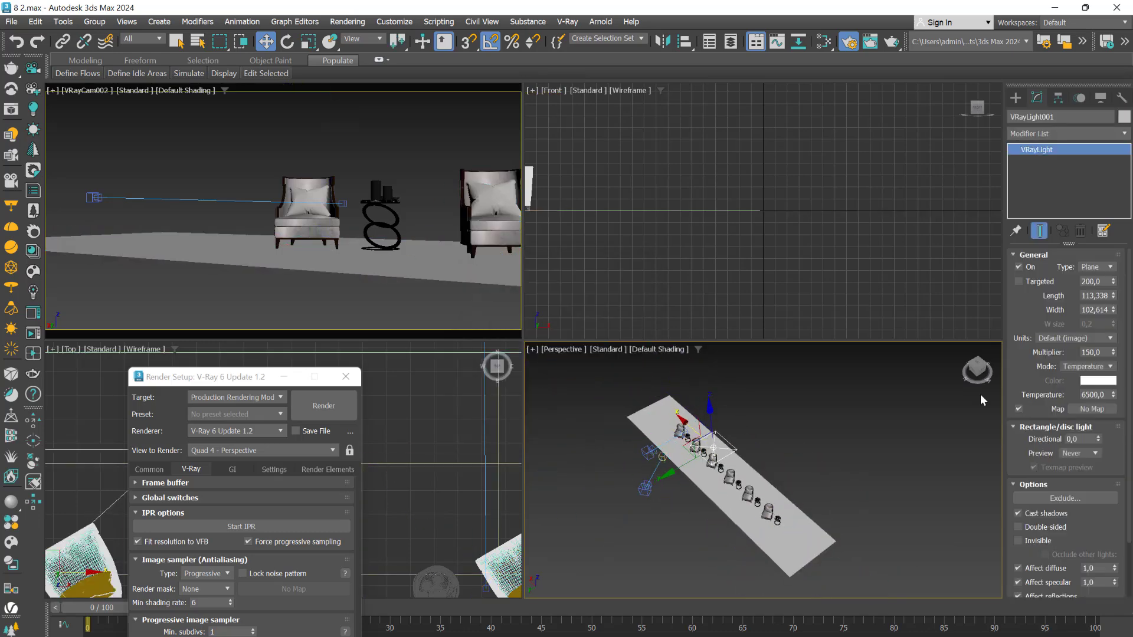
alt+middle_drag(697, 413, 715, 447)
Select the VRayCam002 camera and examine its cone and focus planes in the perspective view
click(641, 479)
alt+middle_drag(641, 479, 577, 422)
scroll(630, 482, up, 7)
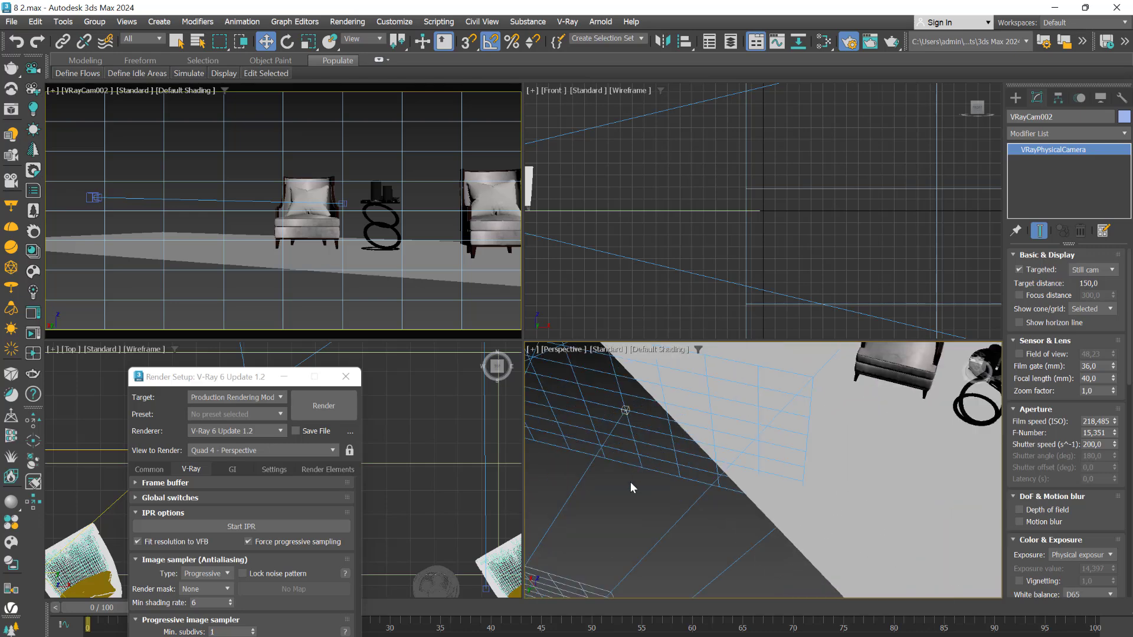
scroll(627, 476, down, 3)
alt+middle_drag(648, 474, 816, 459)
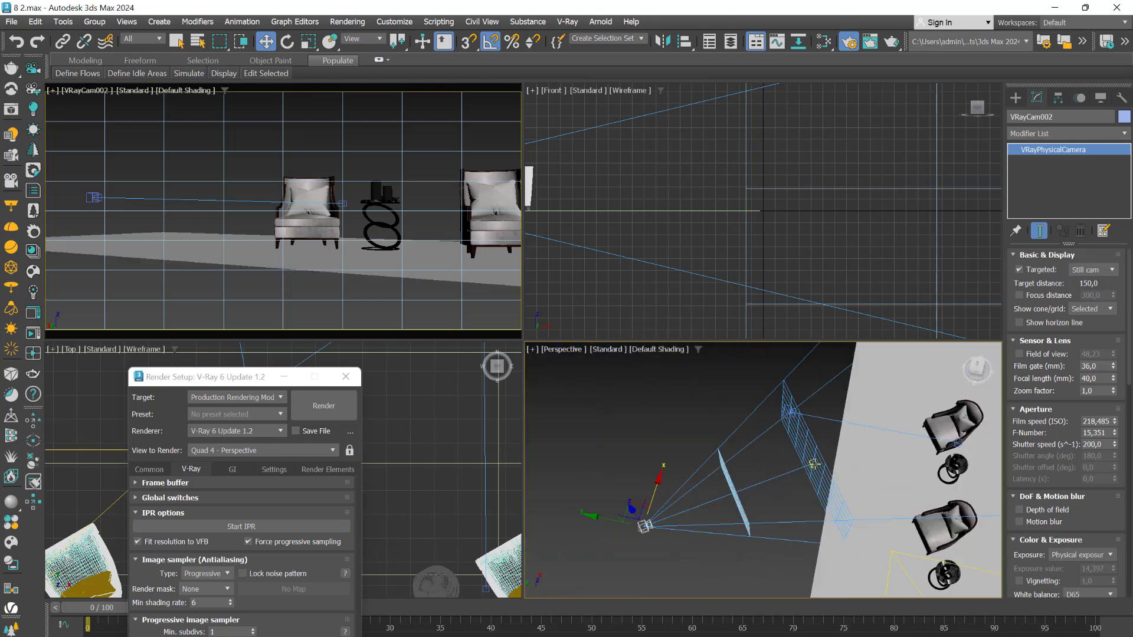
Switch to Photoshop to look at the depth-of-field and aperture diagrams, and return to 3ds Max
mouse_move(744, 635)
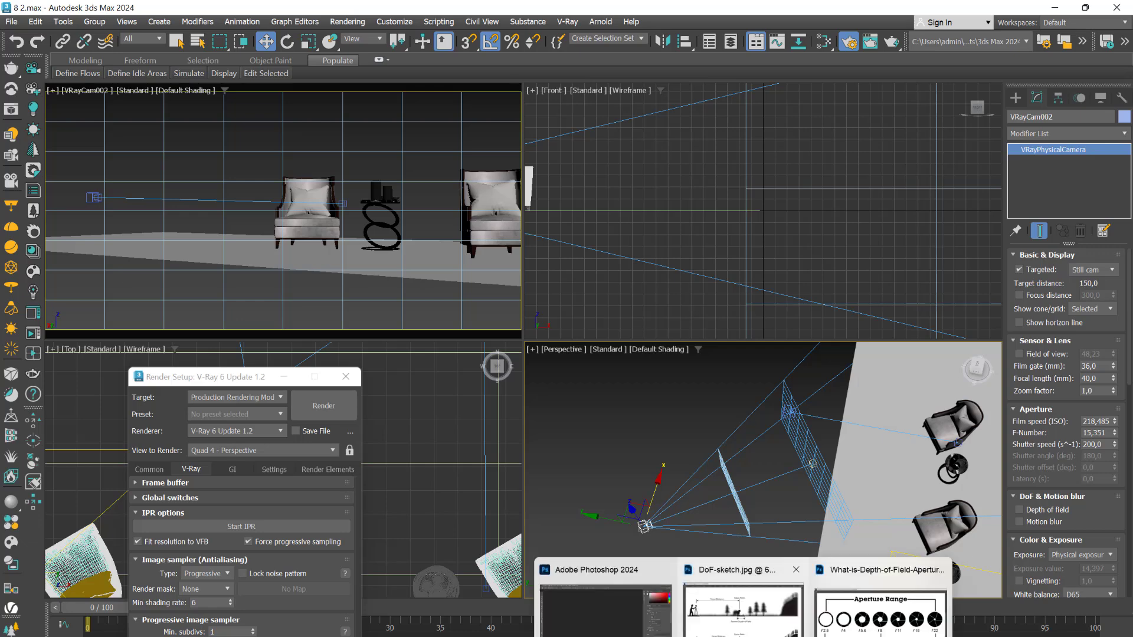
click(614, 599)
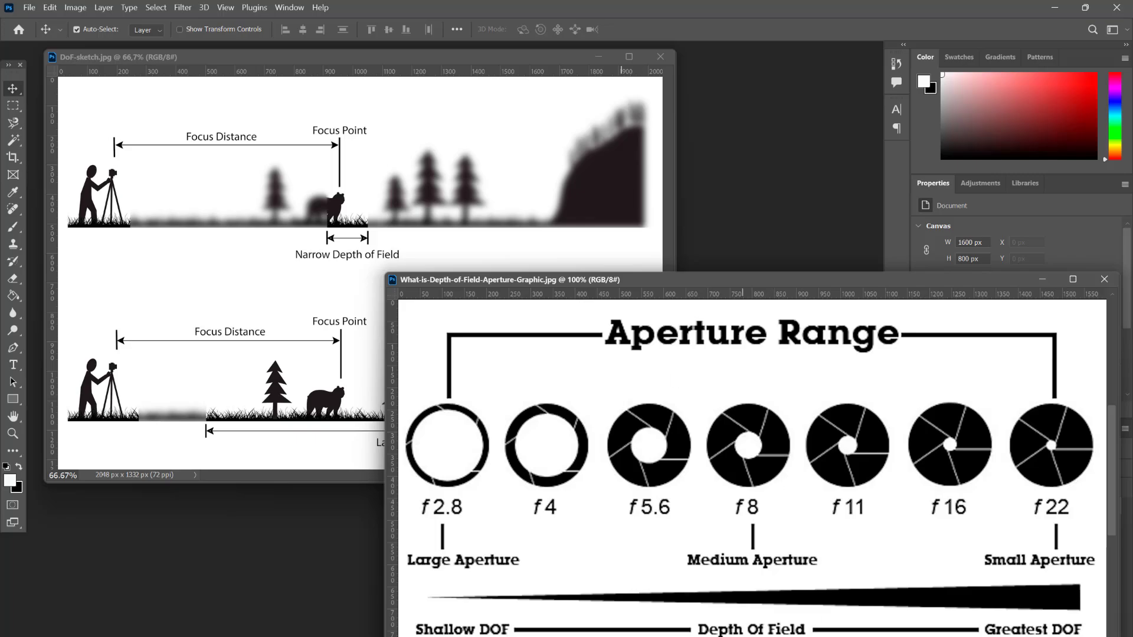
click(731, 636)
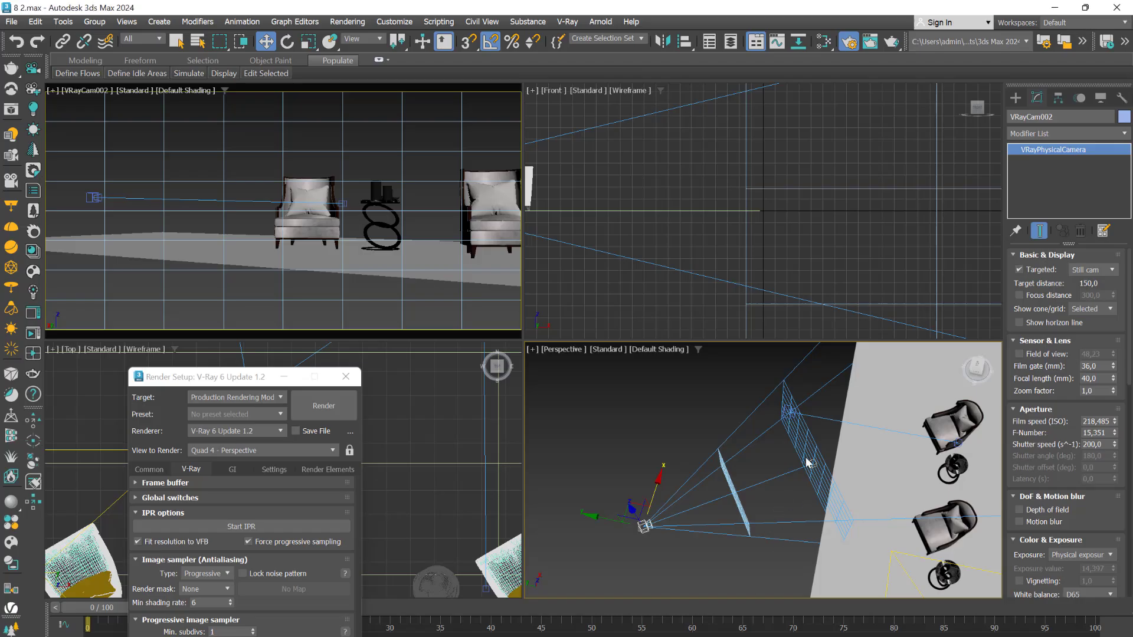
Select the VRayCam002 target and move it across the floor to the far end of the armchair row
click(811, 464)
scroll(811, 465, down, 2)
middle_drag(791, 516, 656, 416)
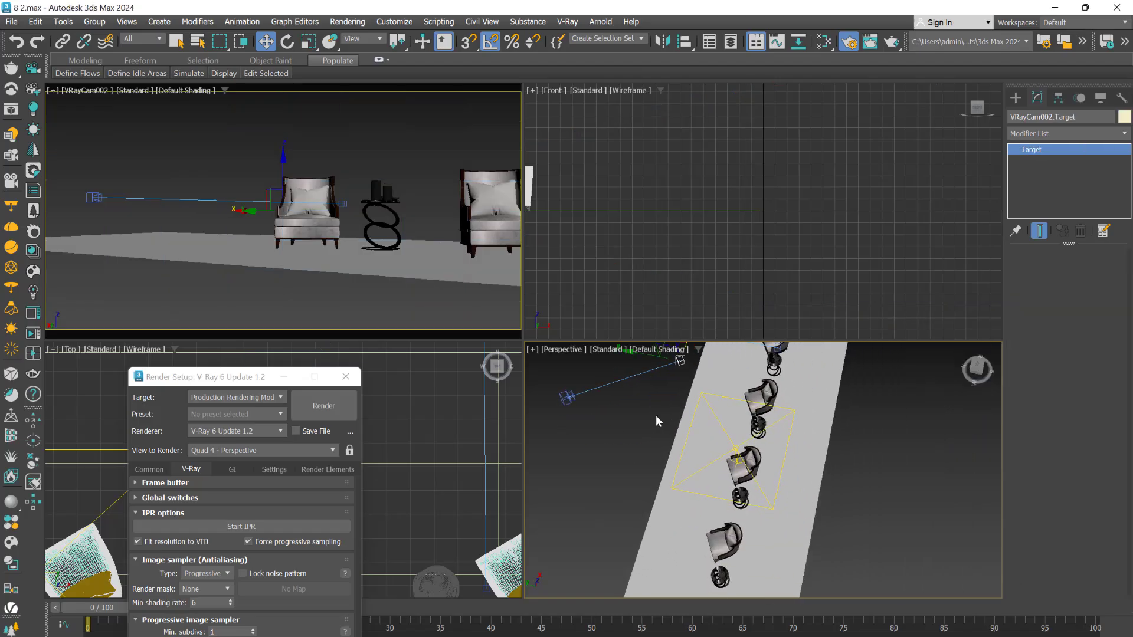
scroll(612, 463, down, 2)
middle_drag(612, 463, 680, 423)
scroll(680, 423, down, 3)
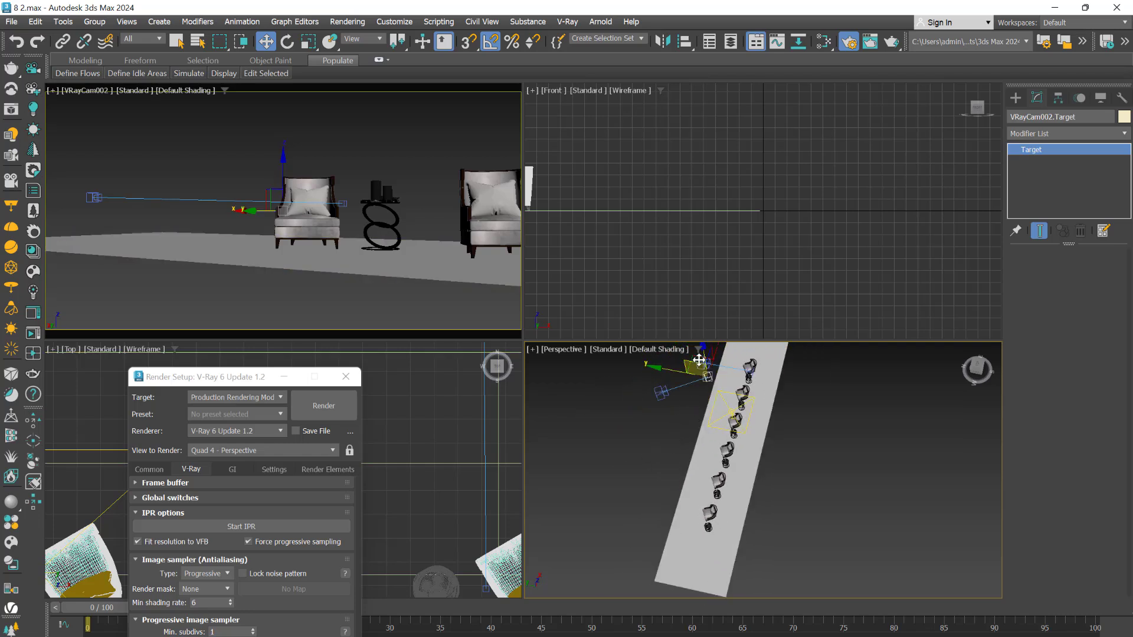
alt+middle_drag(639, 473, 740, 489)
middle_drag(740, 489, 741, 500)
middle_drag(760, 416, 657, 541)
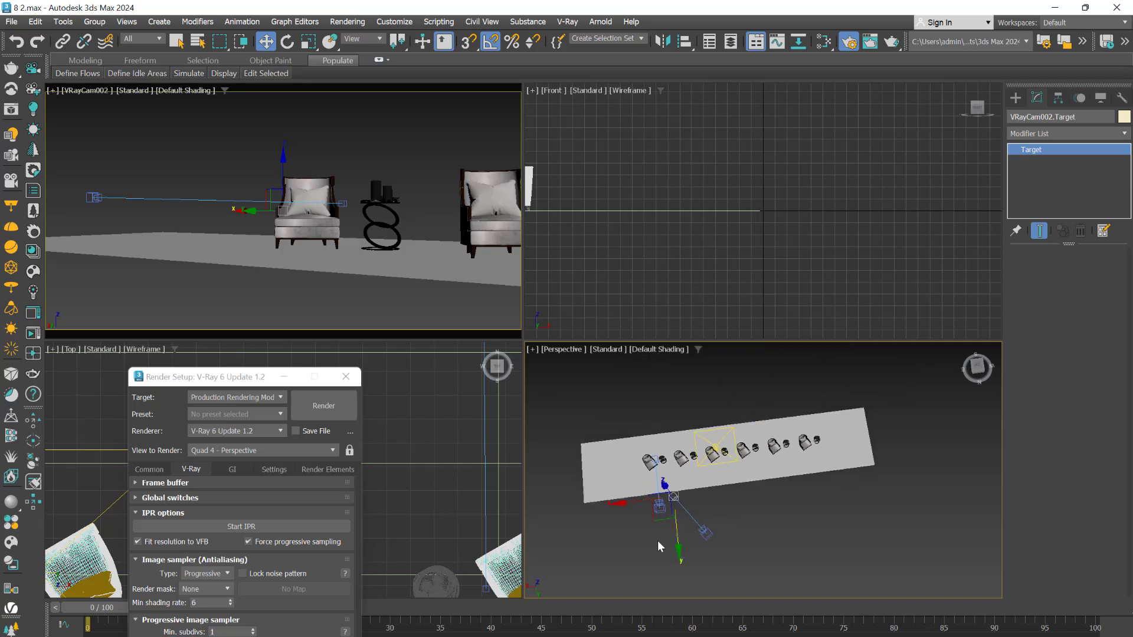
drag(656, 520, 796, 463)
Move VRayCam002 beyond the end of the row and aim it so the armchairs recede into the background
click(707, 539)
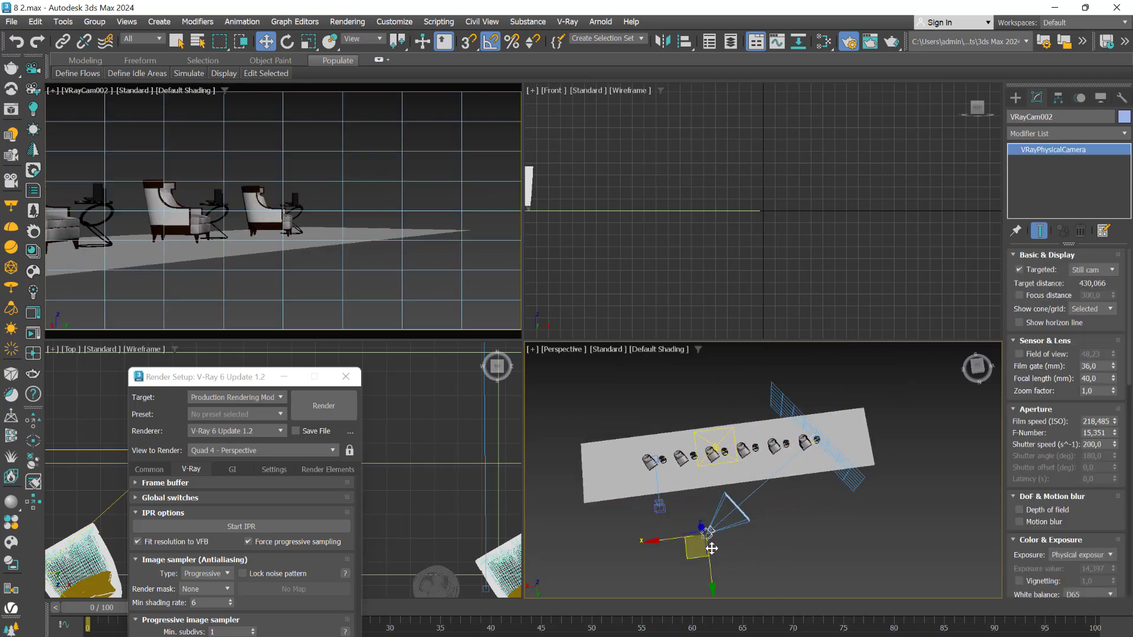
drag(693, 559, 893, 489)
alt+middle_drag(854, 538, 790, 493)
scroll(874, 450, up, 2)
alt+middle_drag(887, 464, 828, 475)
middle_drag(828, 475, 749, 521)
scroll(750, 522, down, 6)
mouse_move(801, 553)
alt+middle_down()
mouse_move(858, 518)
mouse_move(819, 543)
alt+middle_up()
scroll(728, 500, up, 4)
scroll(767, 501, up, 3)
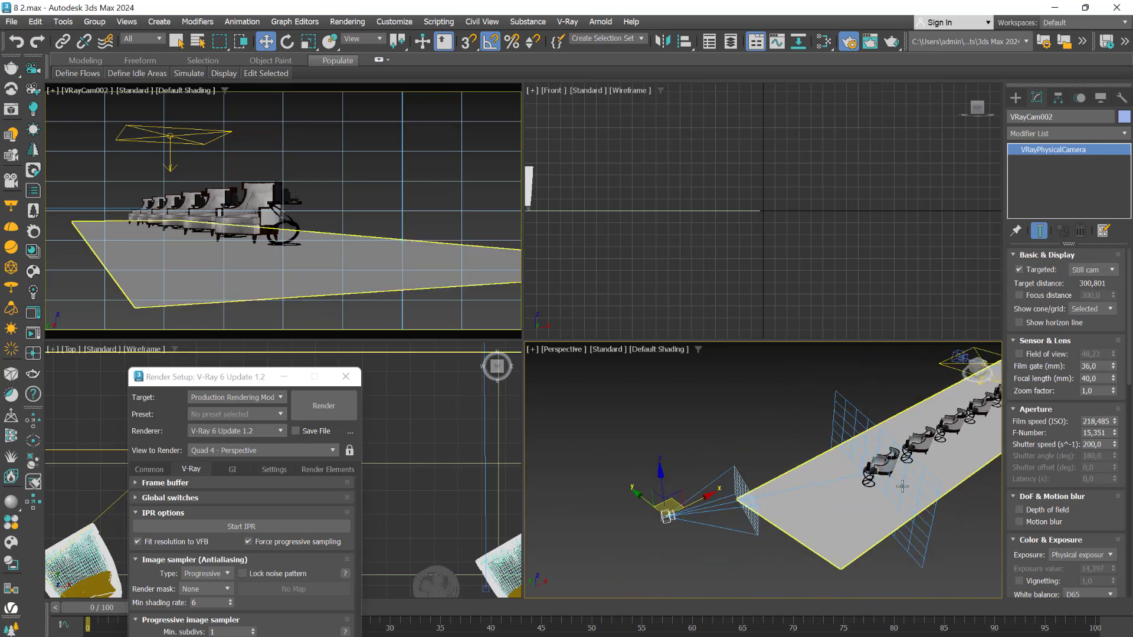
Switch VRayCam002's exposure mode to Exposure value (EV)
middle_drag(853, 505, 761, 482)
alt+middle_drag(761, 483, 722, 511)
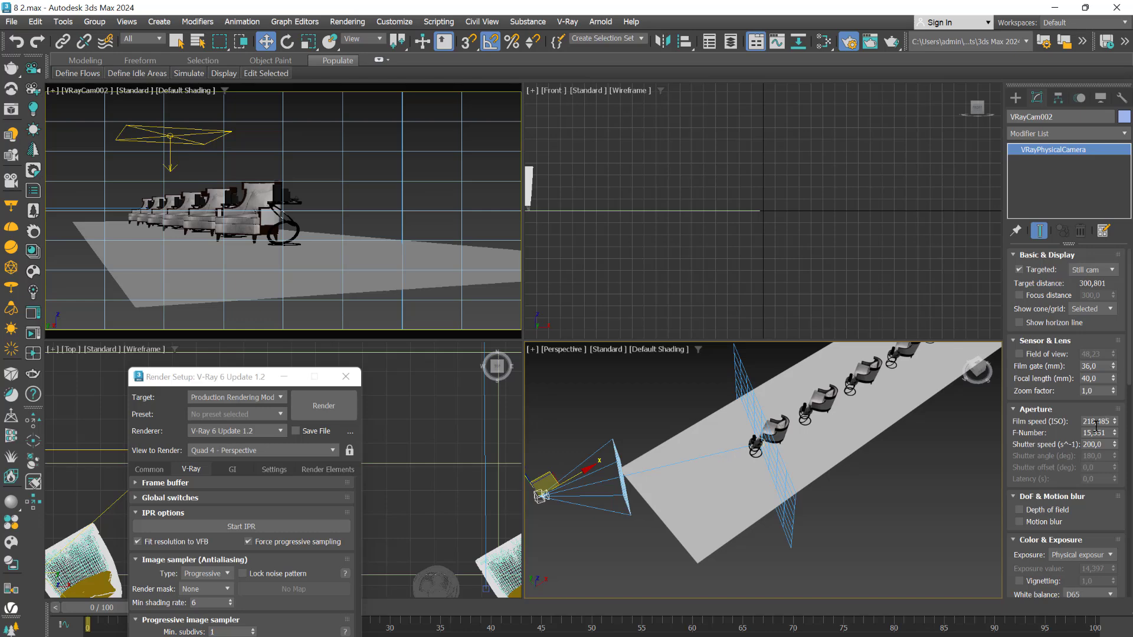
scroll(1110, 337, down, 5)
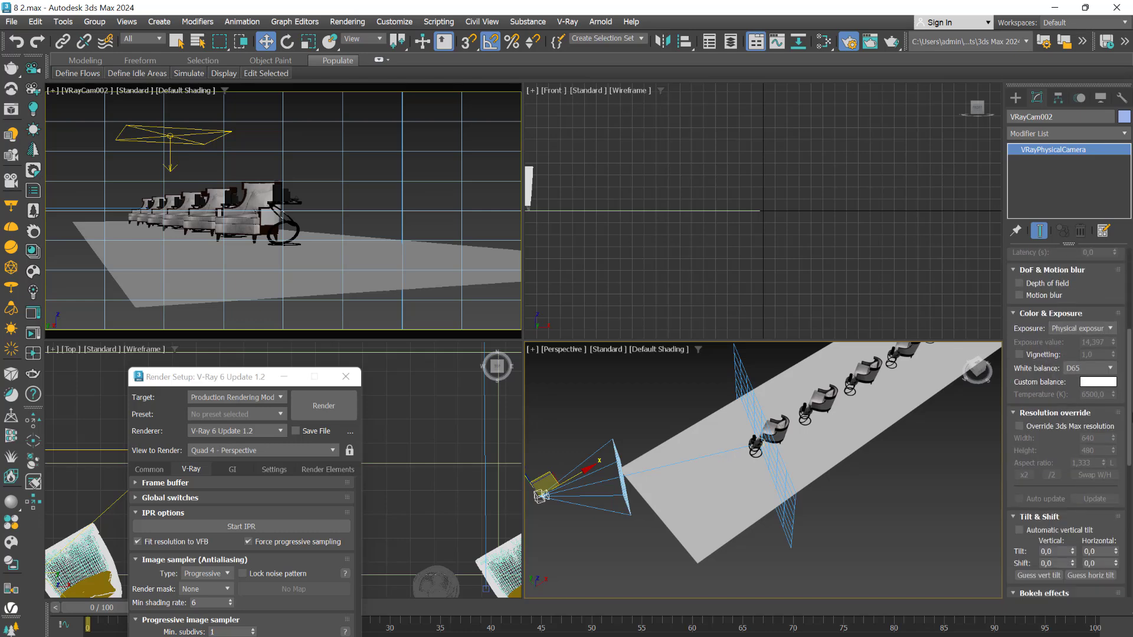
click(1109, 328)
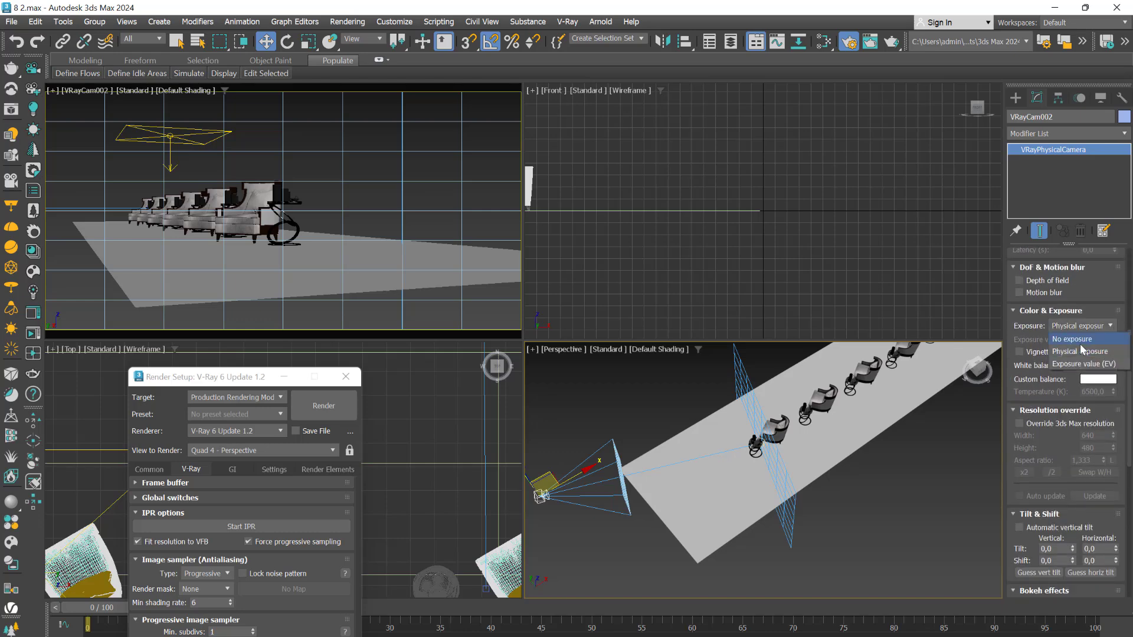
click(1086, 365)
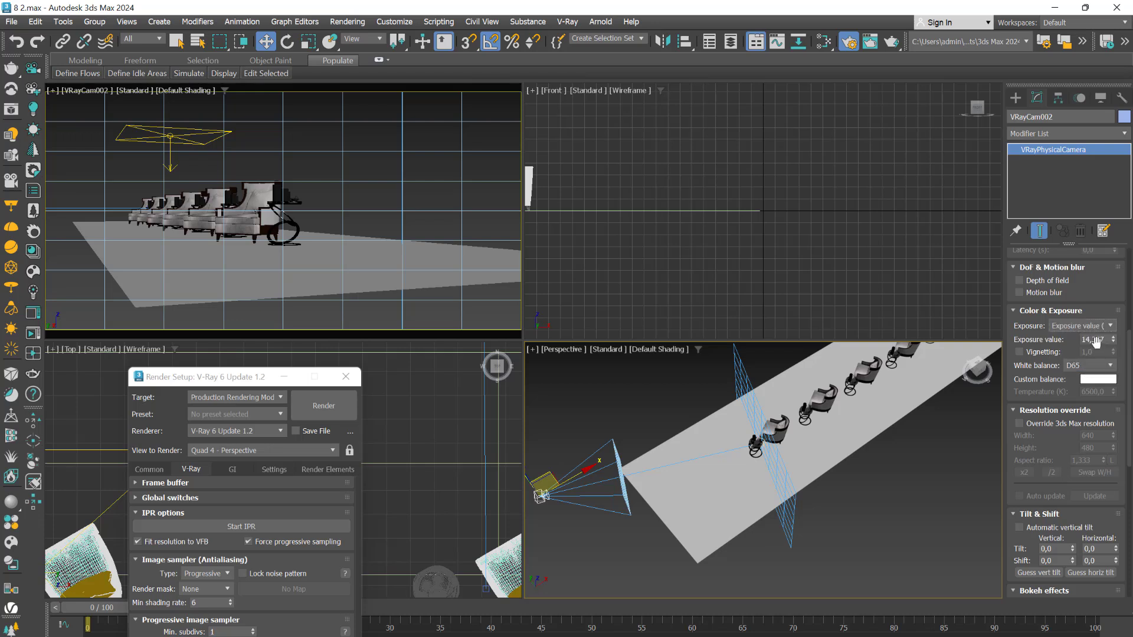
Frame the row of armchairs in the VRayCam002 view and run an interactive render of it
middle_drag(932, 482, 885, 526)
scroll(883, 522, down, 4)
middle_drag(885, 527, 765, 540)
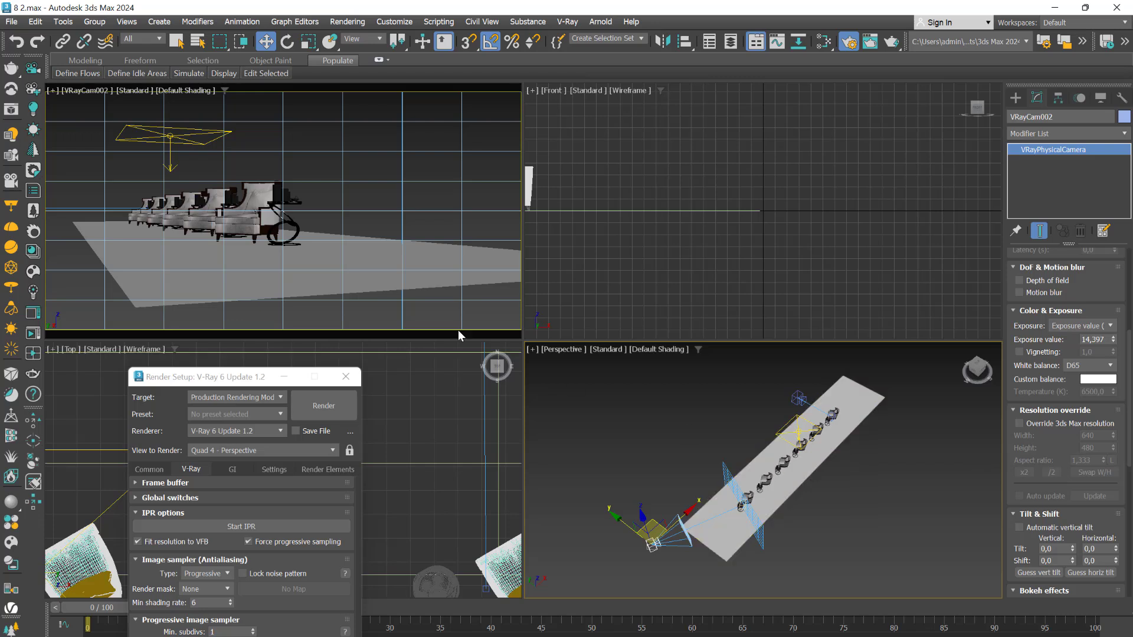
middle_drag(313, 248, 407, 279)
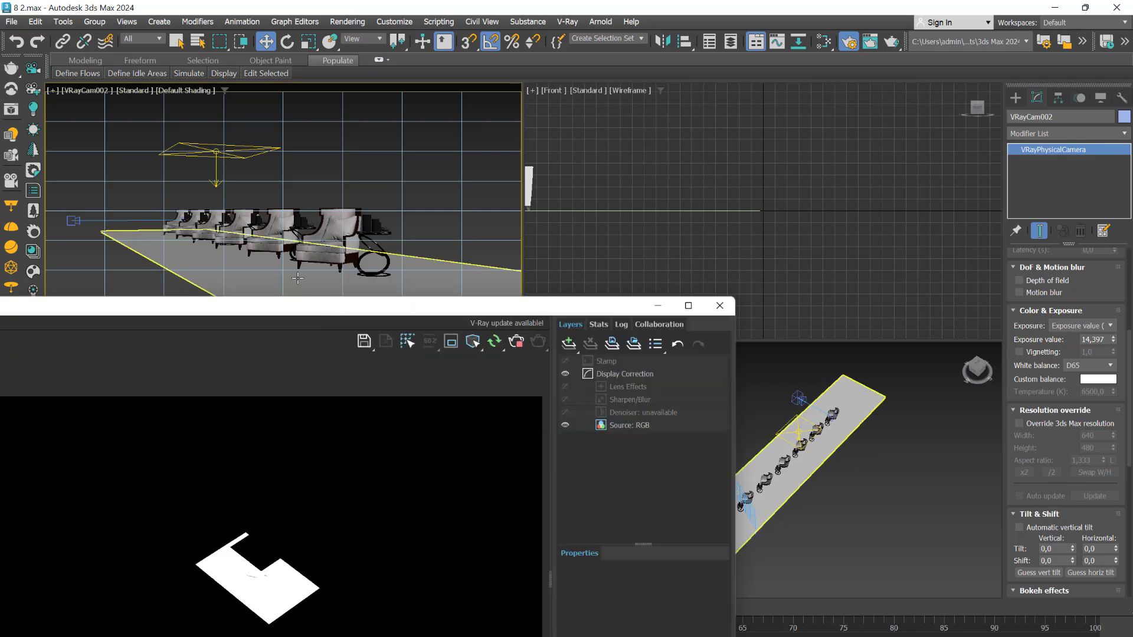
drag(280, 314, 319, 182)
Change VRayLight001 to a Dome light and set its multiplier to 10
click(796, 433)
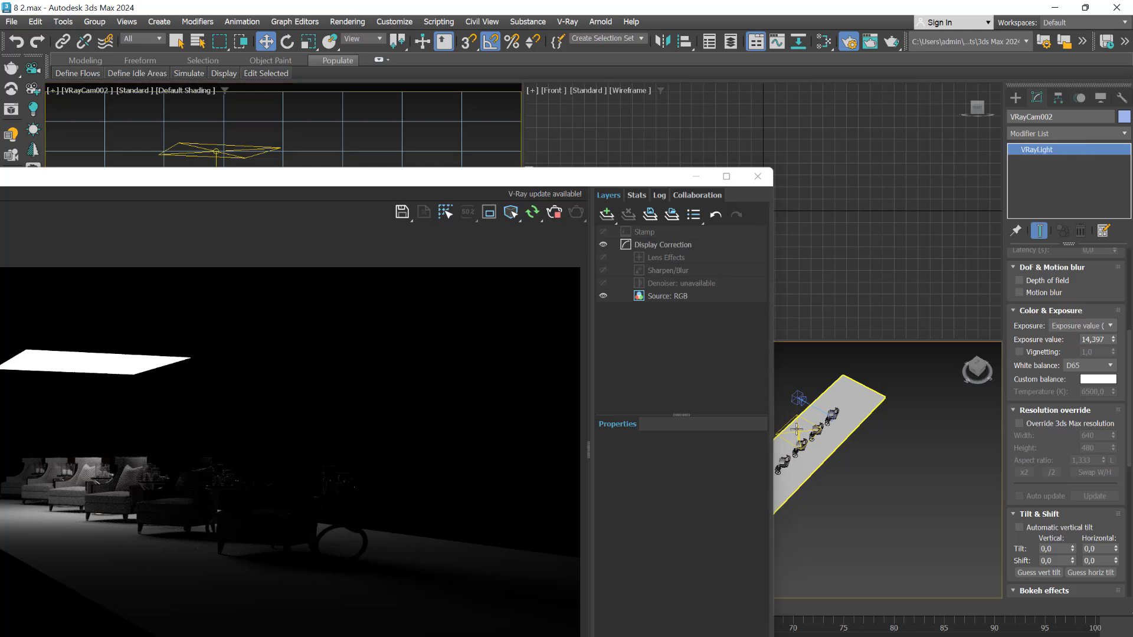
drag(827, 407, 829, 404)
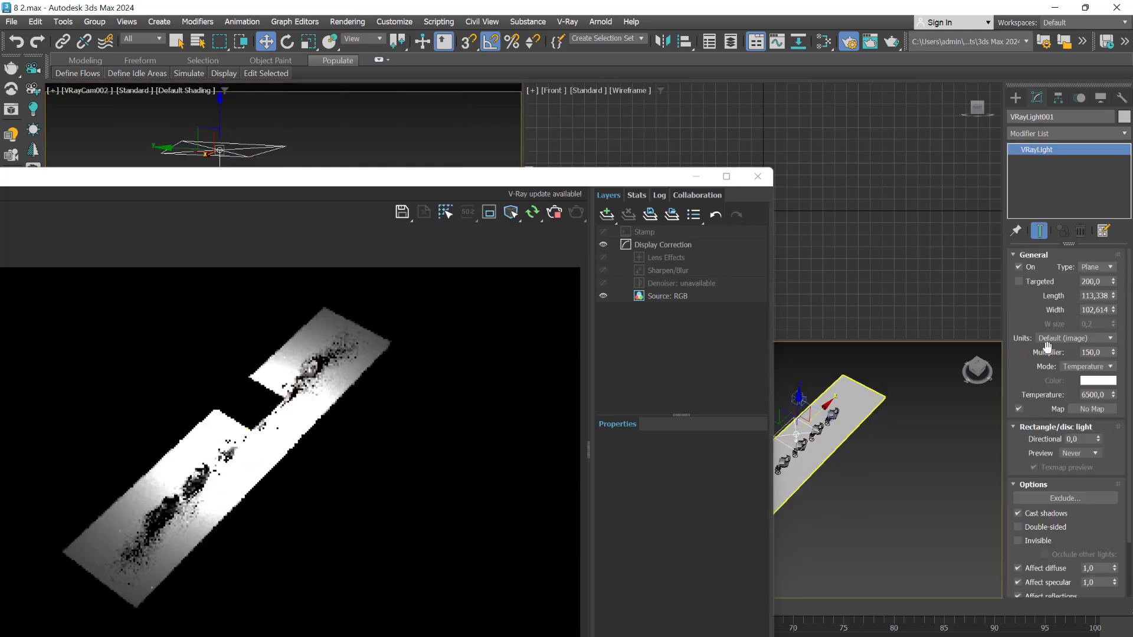
click(1109, 267)
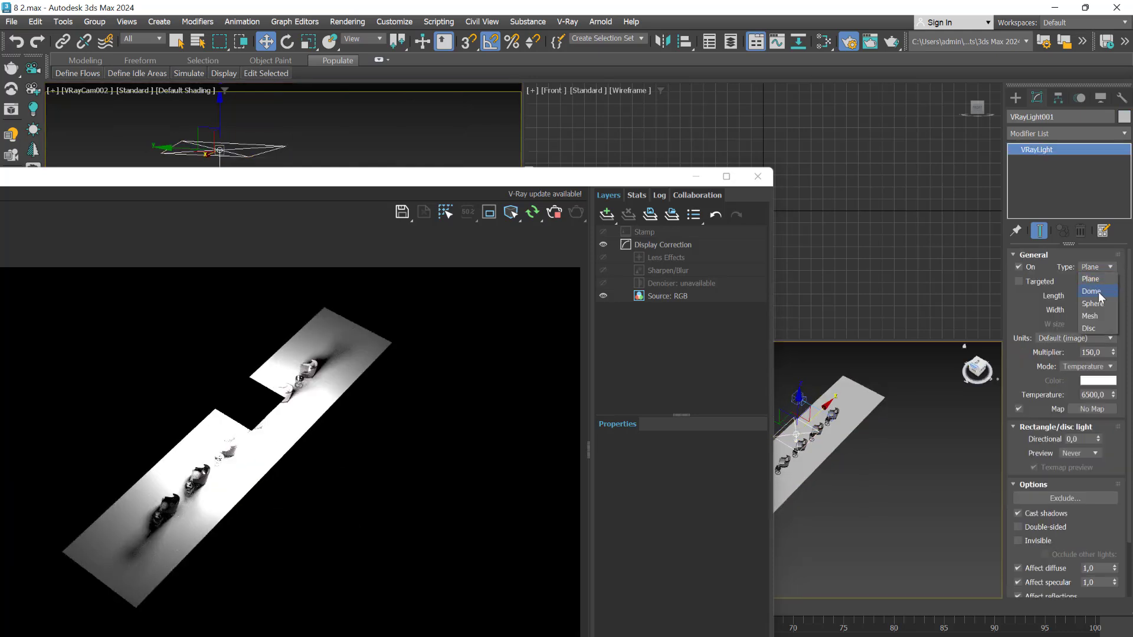
click(1098, 292)
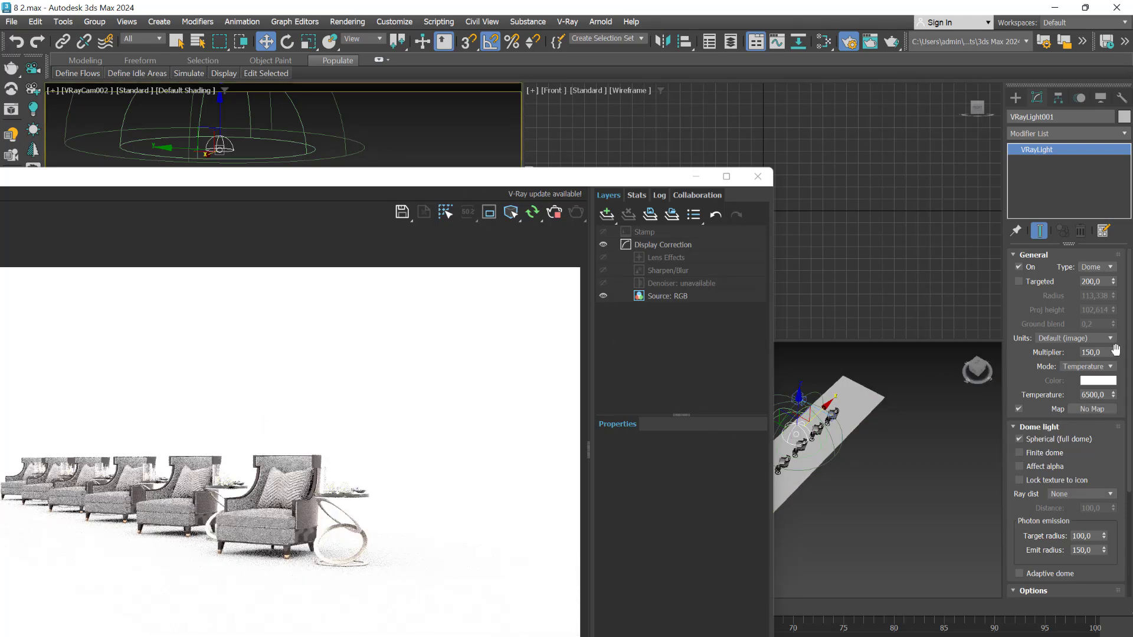
drag(1114, 353, 1114, 367)
drag(1114, 383, 1126, 444)
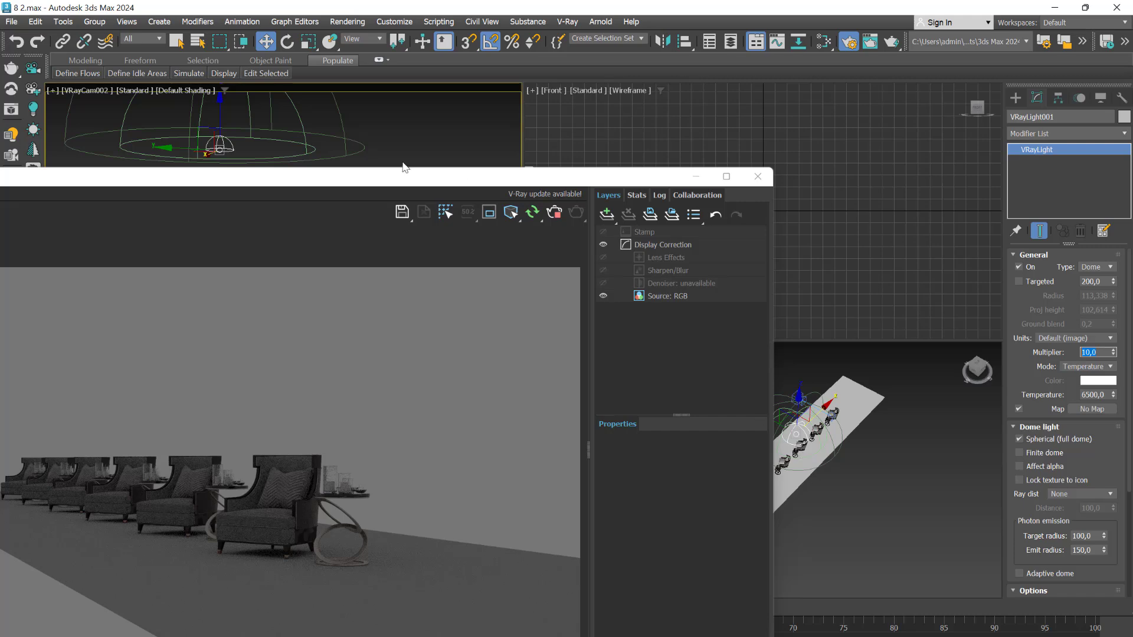
Shift the VRayCam002 framing to bring the whole row into the shot, and reposition the frame buffer to check the render
drag(385, 173, 589, 304)
mouse_move(275, 190)
middle_down()
mouse_move(291, 189)
mouse_move(291, 177)
middle_up()
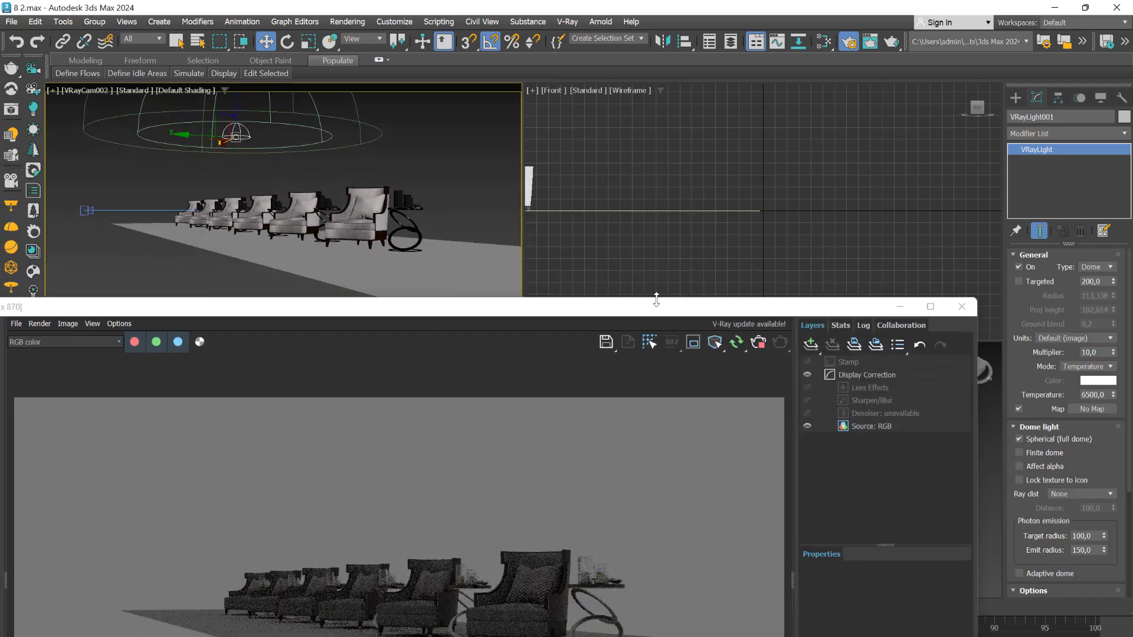
drag(656, 301, 605, 101)
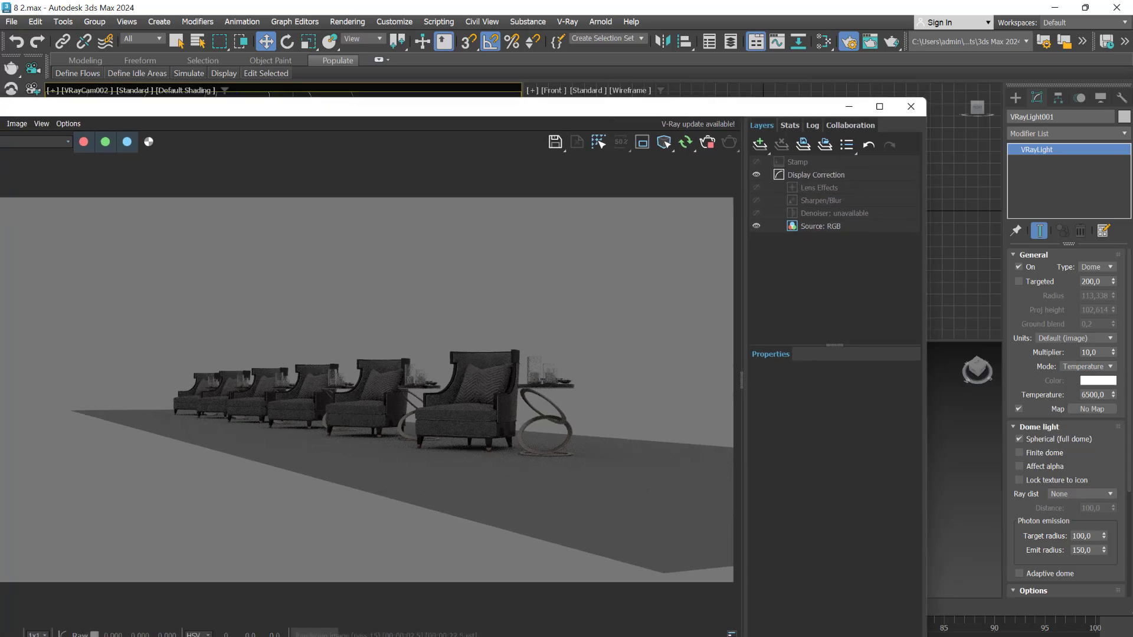
scroll(1067, 422, down, 5)
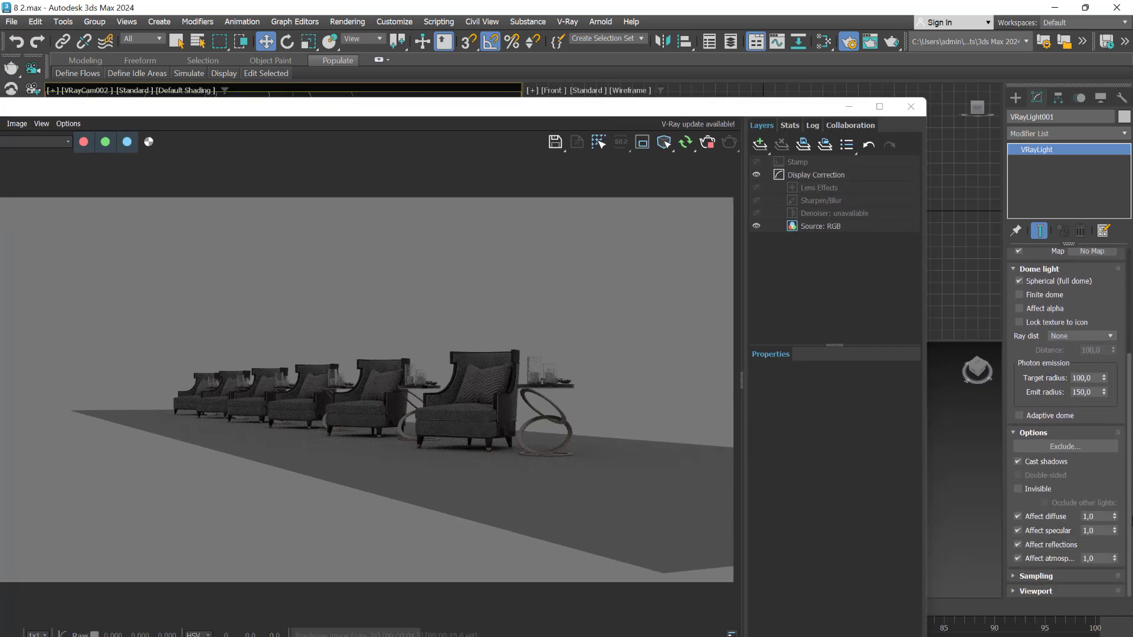
scroll(1068, 422, up, 5)
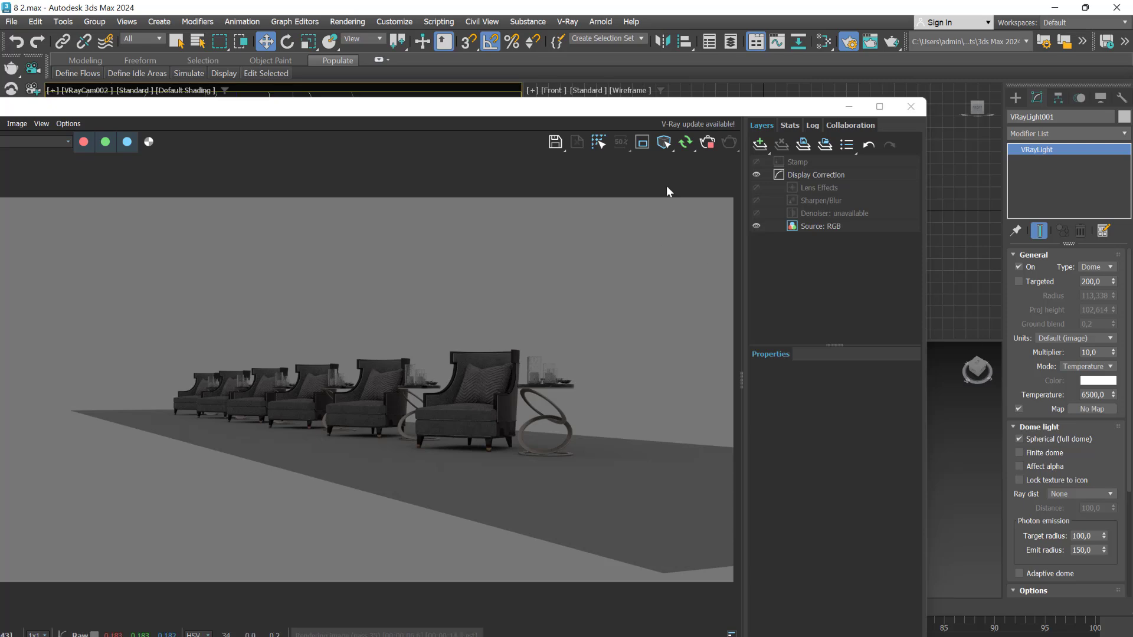
Select VRayCam002 and enable its Depth of field option, with the frame buffer back in view
drag(676, 114, 654, 609)
click(649, 522)
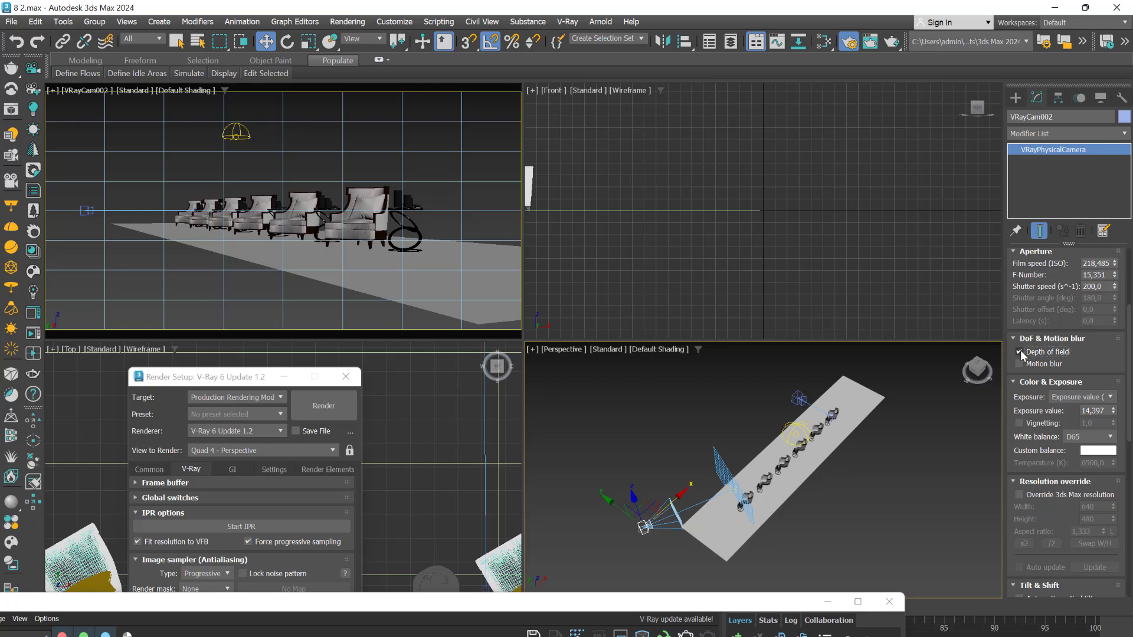
drag(626, 605, 722, 251)
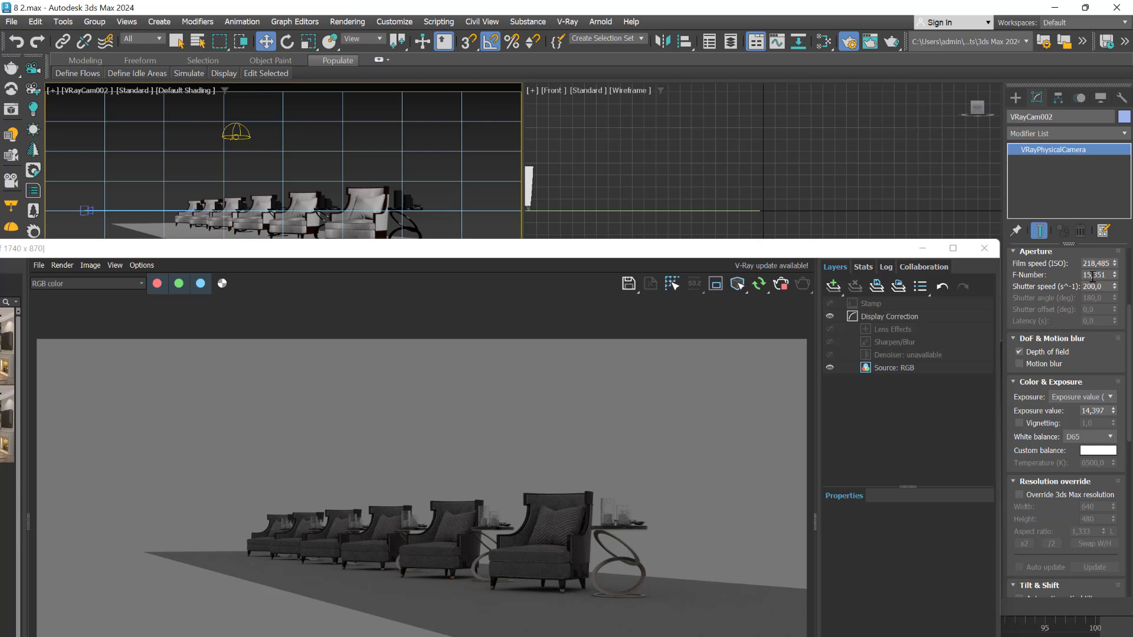
Set VRayCam002's F-Number to 1
drag(1114, 277, 1123, 328)
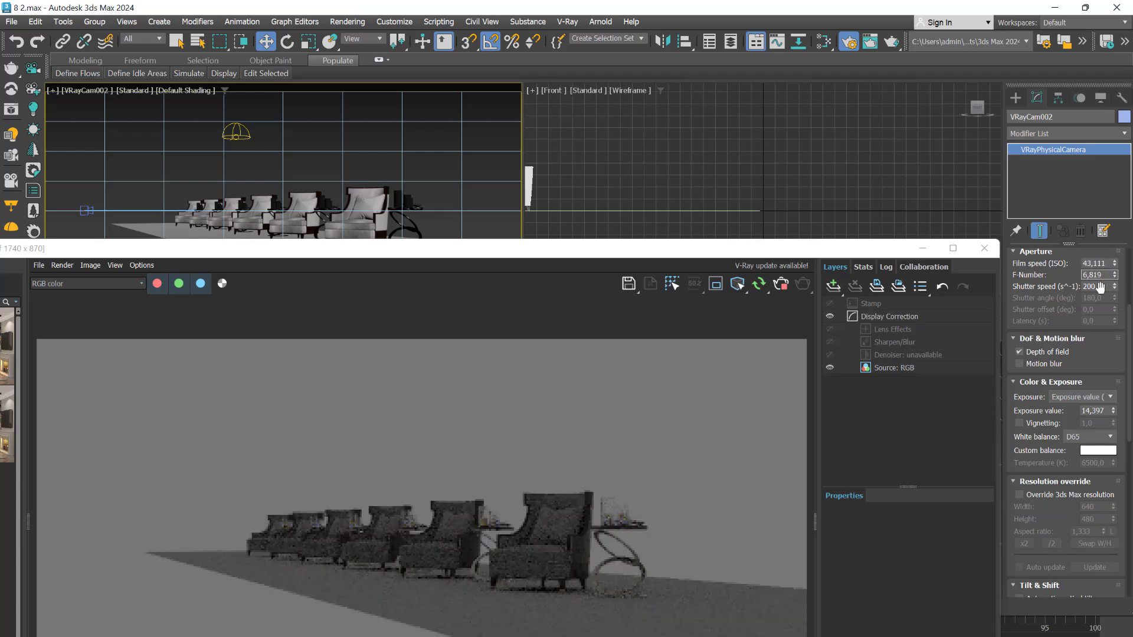
double_click(1091, 275)
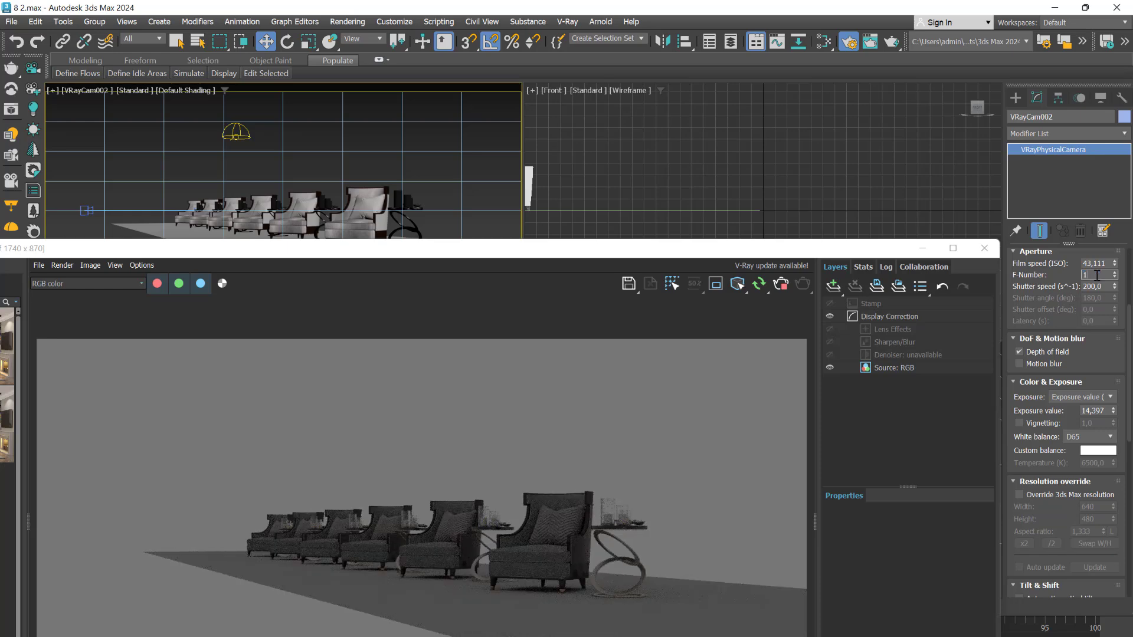
text(1)
key(Return)
Bring the whole render into view and inspect the blur on the distant armchairs up close
drag(617, 255, 621, 103)
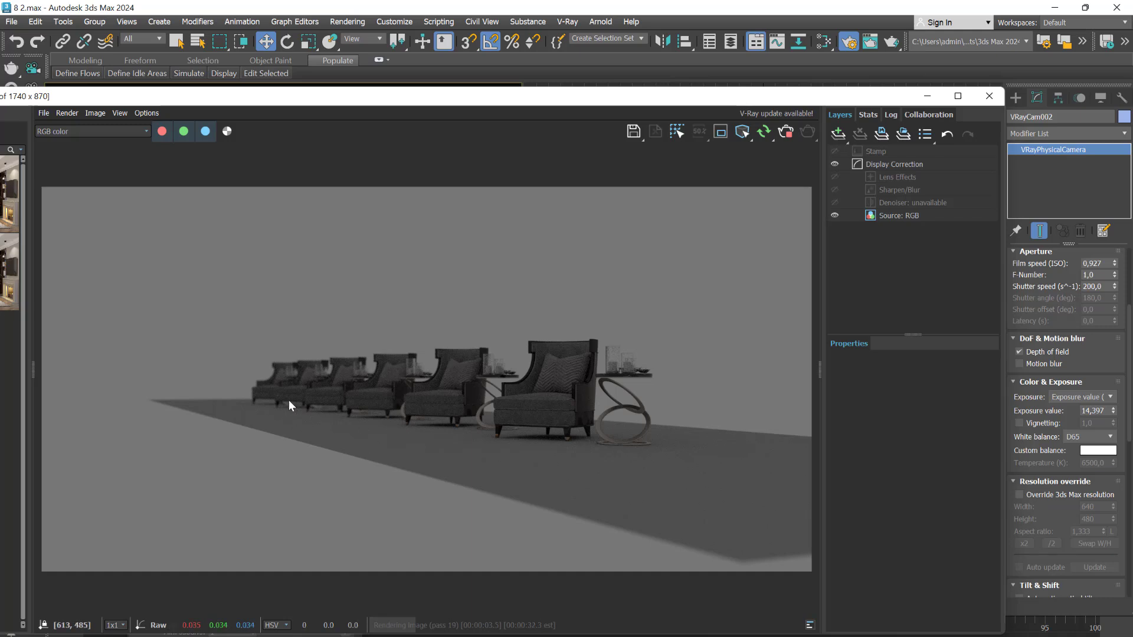
scroll(178, 367, up, 5)
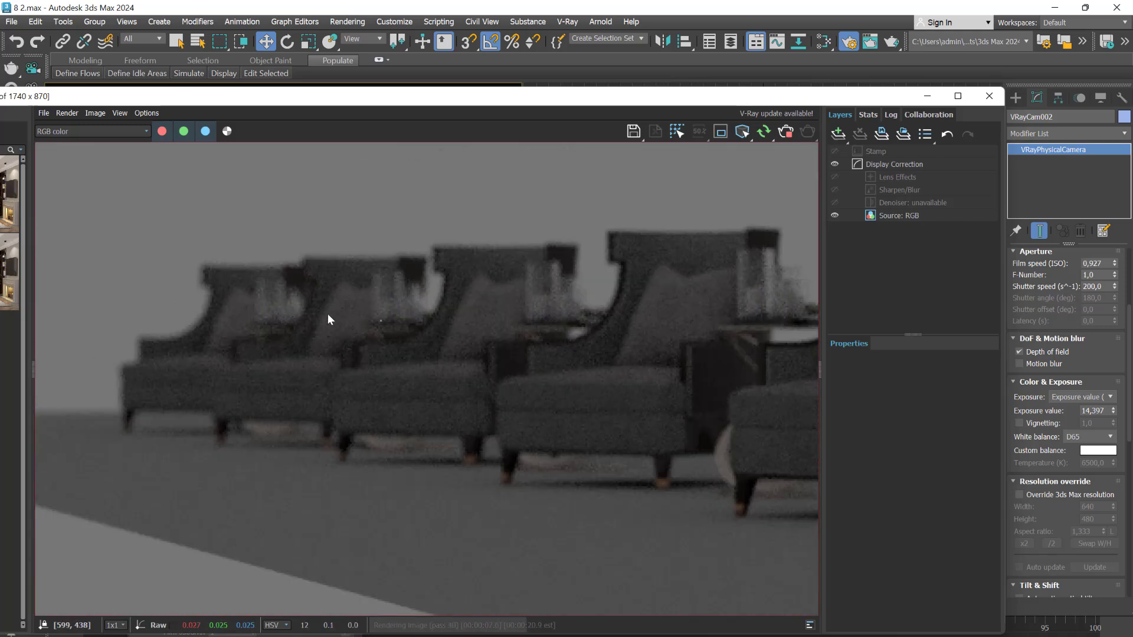
scroll(390, 372, down, 3)
scroll(402, 384, down, 3)
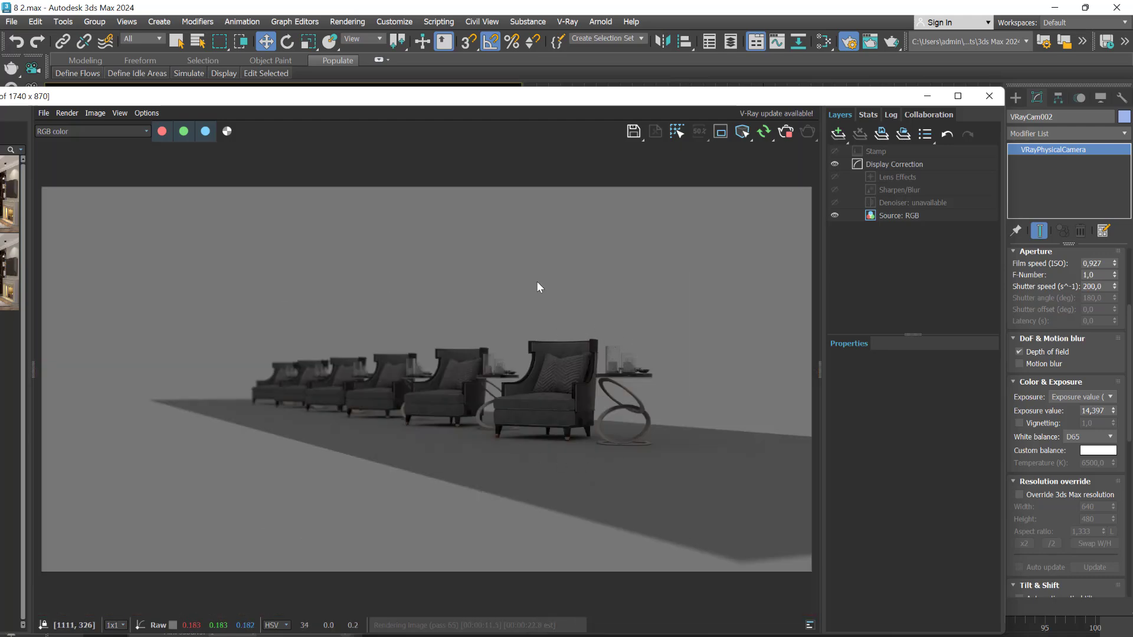
Move the frame buffer aside to view the camera's focus plane at the nearest armchair, and switch to Photoshop for the depth-of-field diagrams
drag(522, 95, 602, 559)
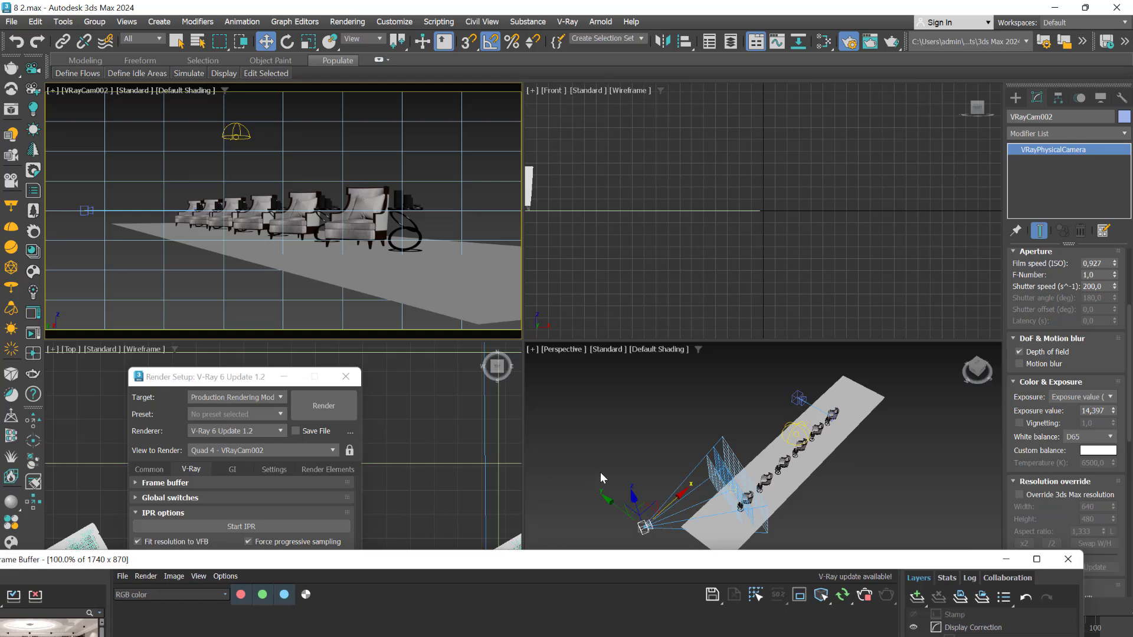
scroll(746, 502, up, 5)
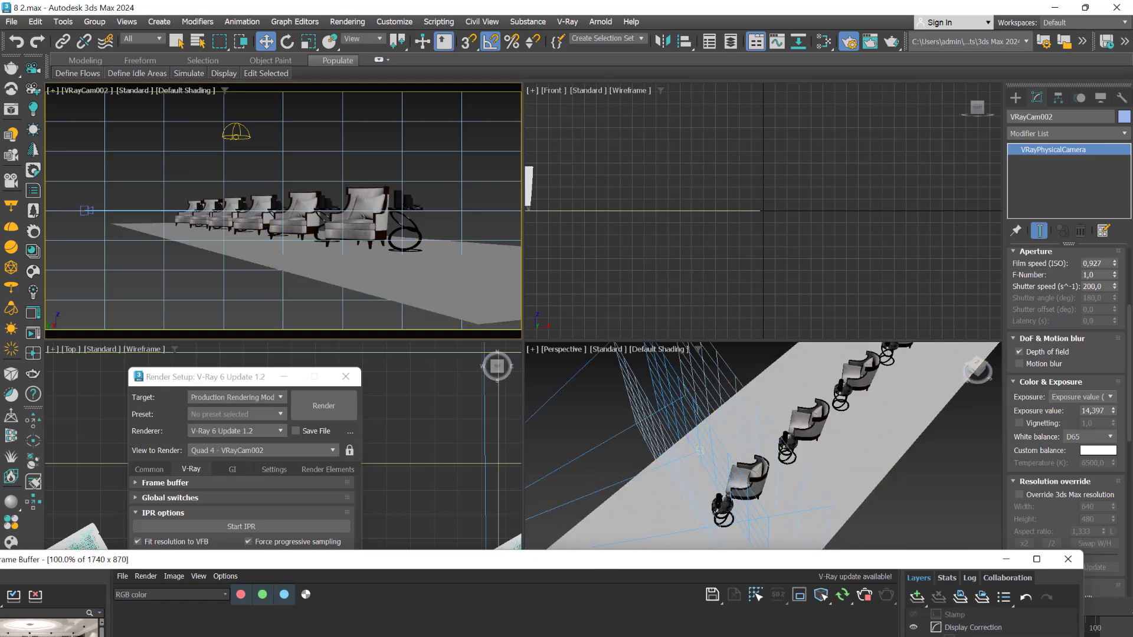
click(604, 625)
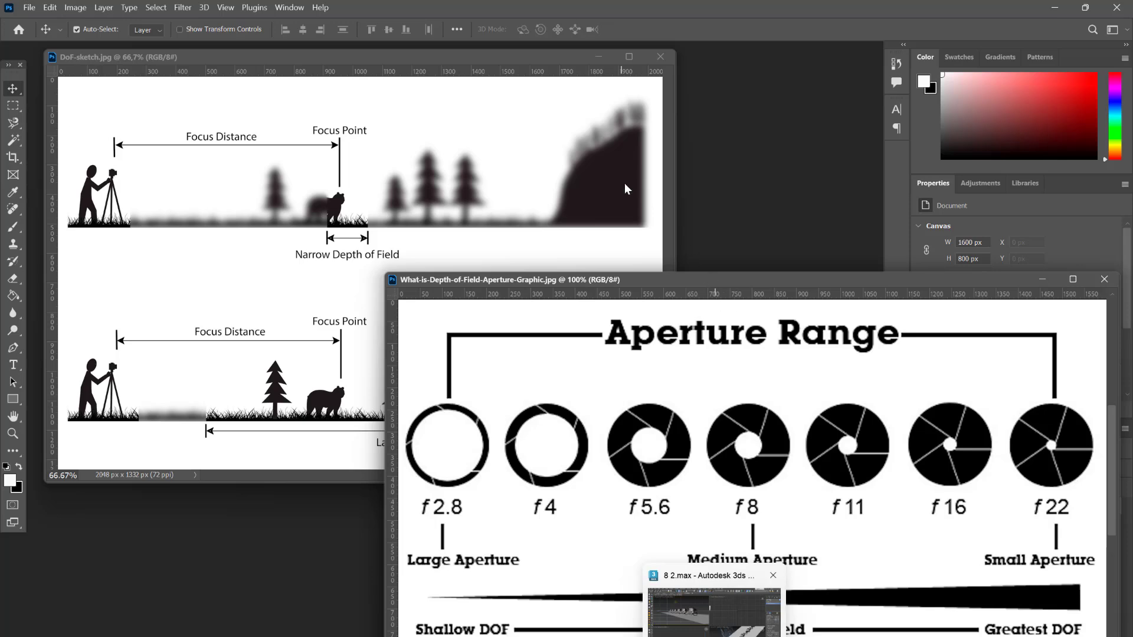
Bring the full DoF sketch to the front beside the aperture chart, and switch back to 3ds Max
click(627, 189)
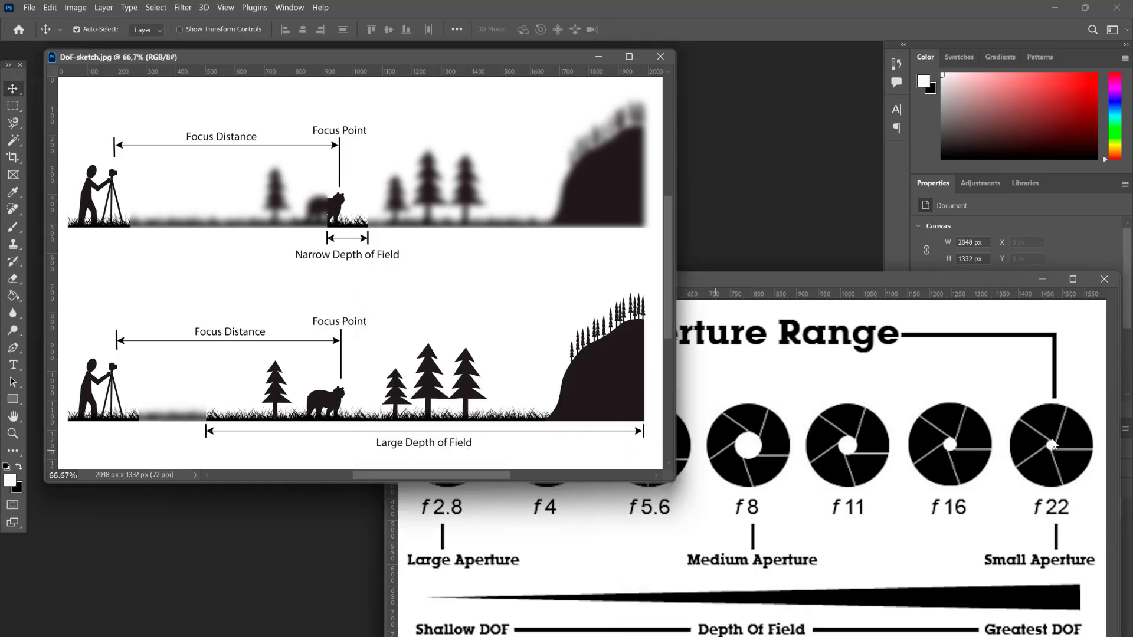
click(725, 605)
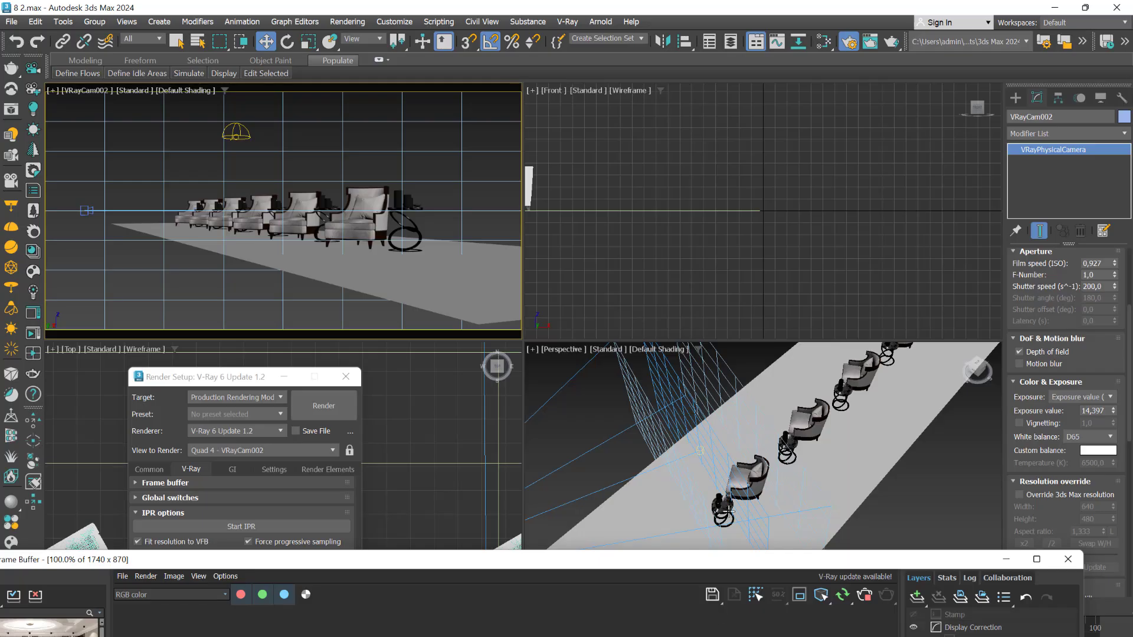
Set VRayCam002's F-Number to 22 and bring the frame buffer up to examine the sharpness of the armchairs
click(1101, 275)
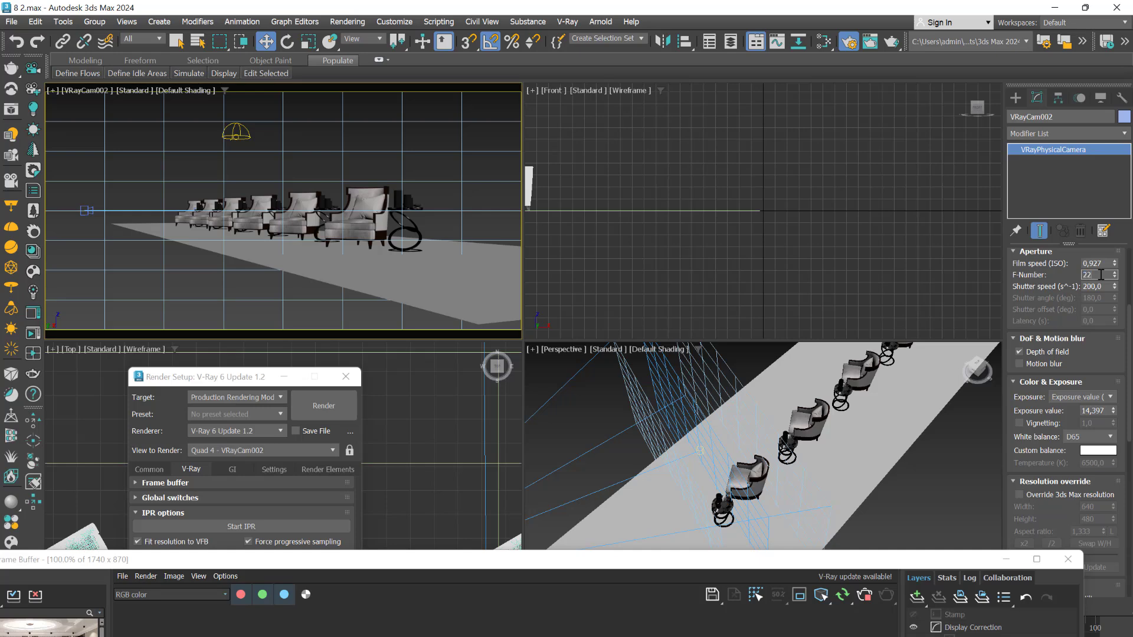
key(Return)
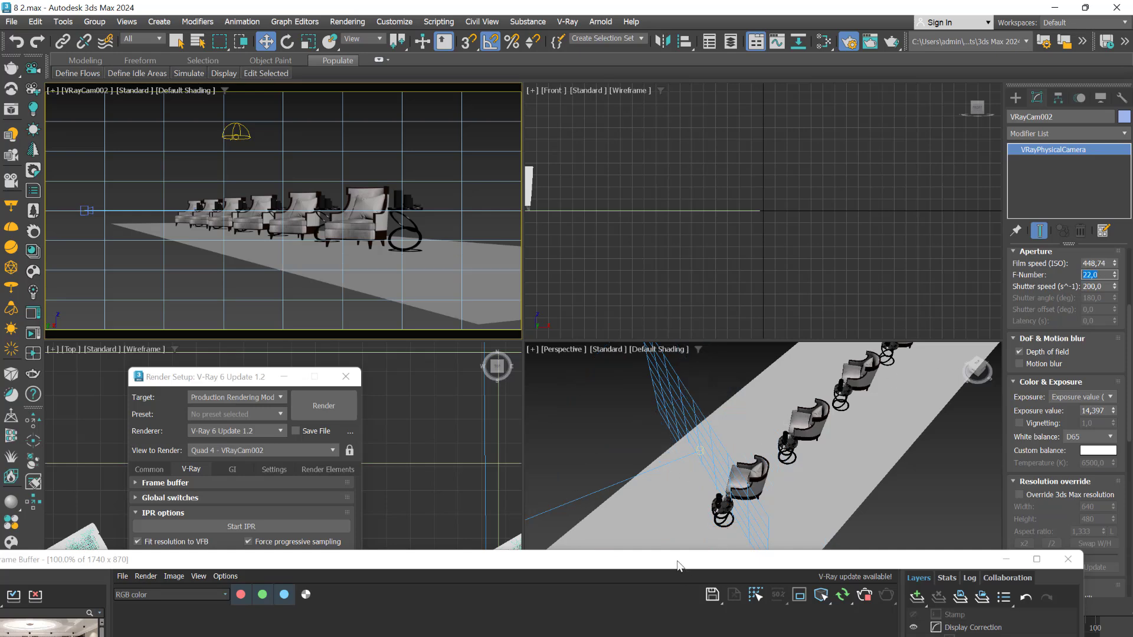
drag(678, 565, 676, 128)
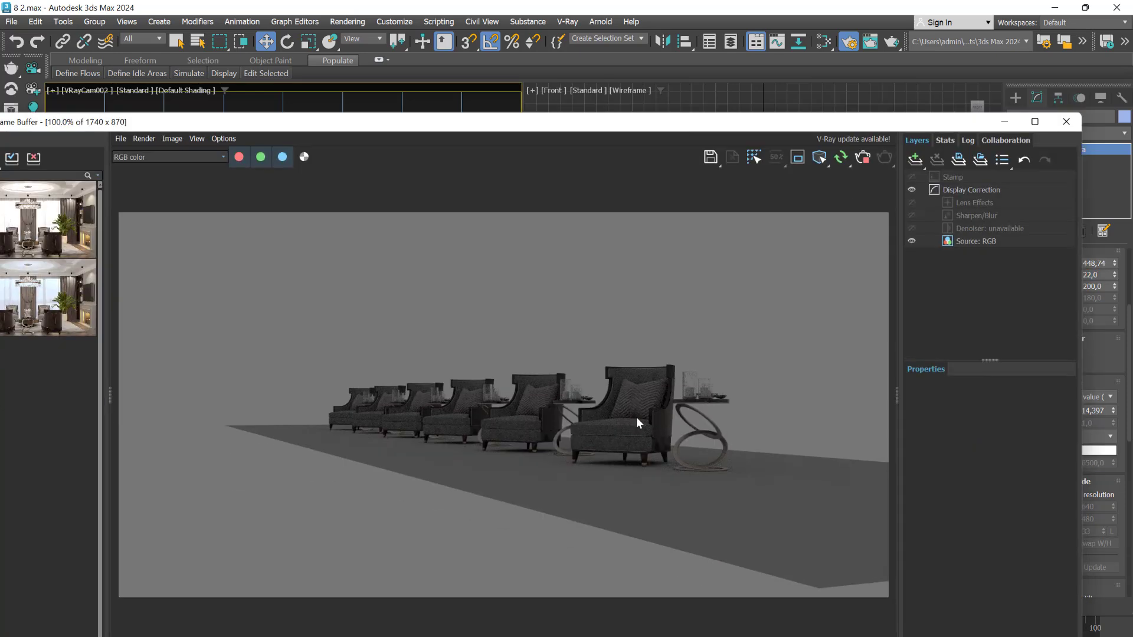
Move the frame buffer out of the way and set VRayCam002's F-Number to 1
drag(722, 115, 694, 565)
click(1097, 276)
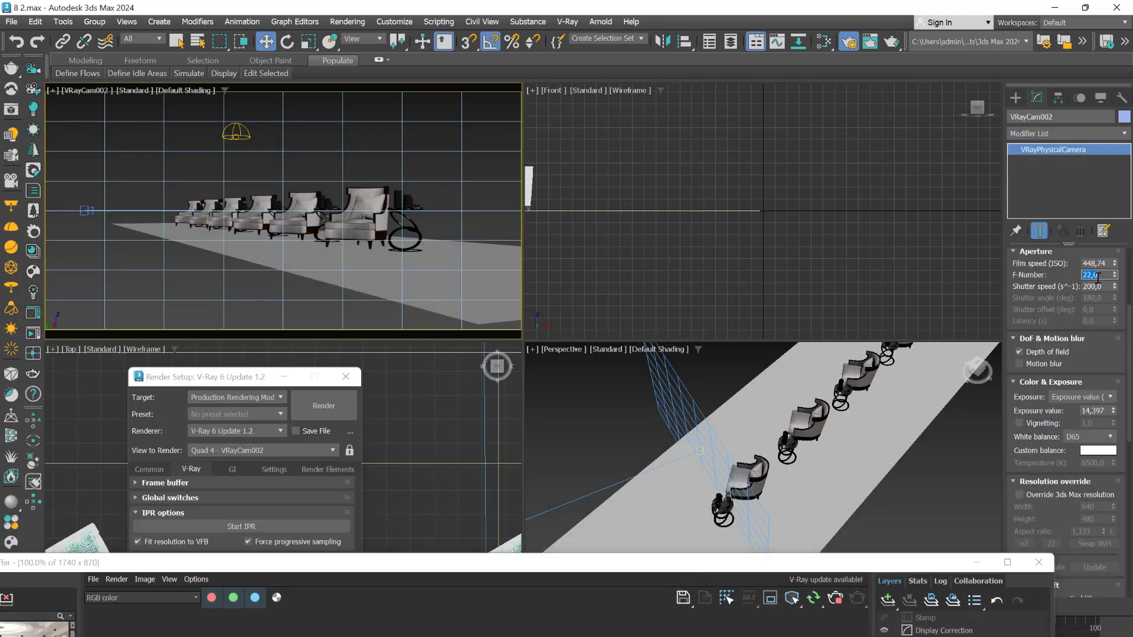
text(1)
key(Return)
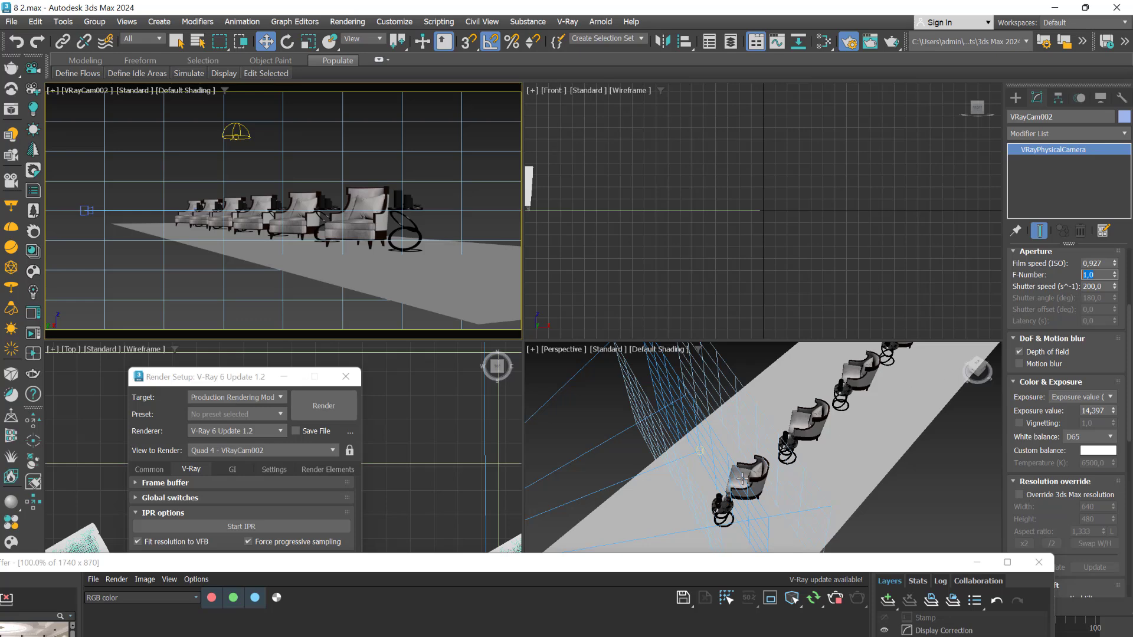
Try a custom Focus distance of 421 on VRayCam002, and disable the Focus distance option again
scroll(752, 448, down, 4)
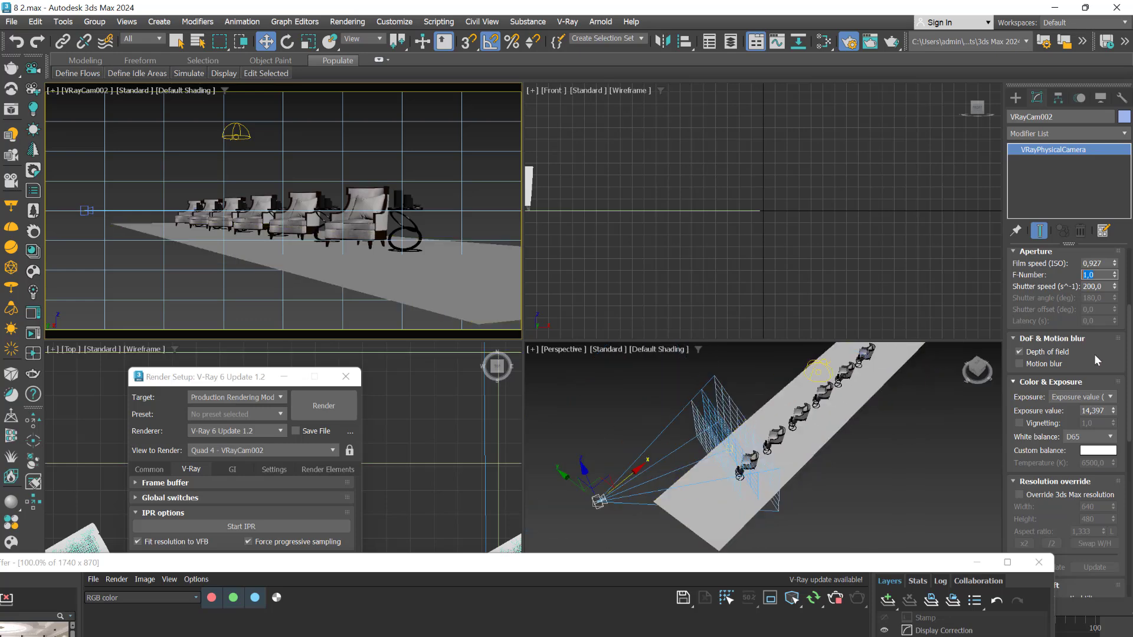
scroll(1065, 413, up, 3)
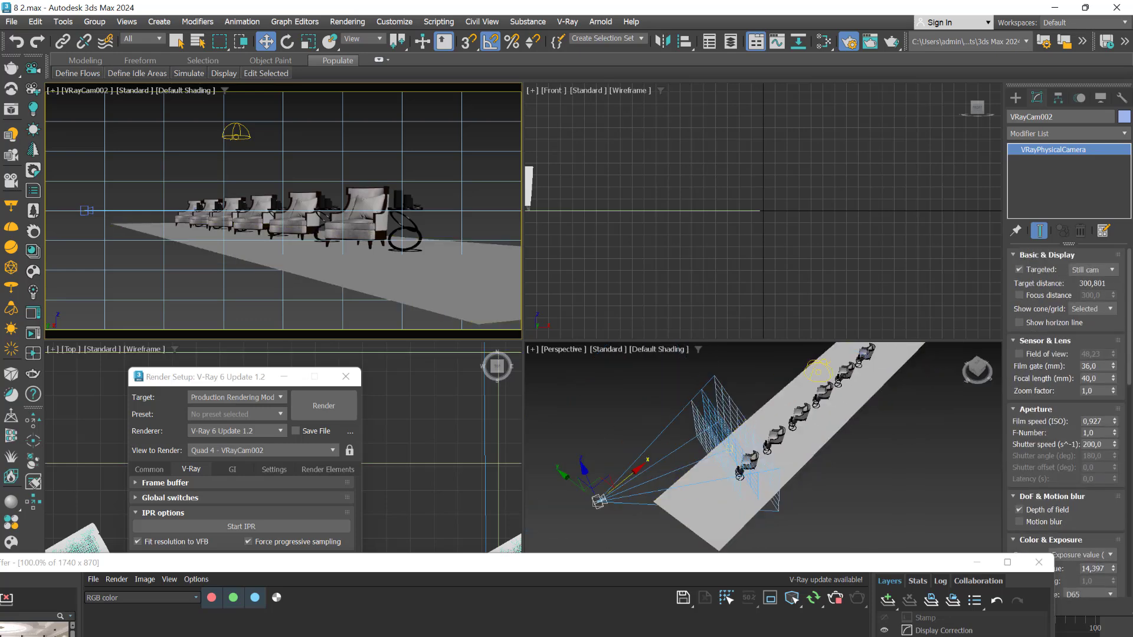
click(1021, 296)
drag(1113, 295, 1113, 230)
drag(11, 255, 13, 316)
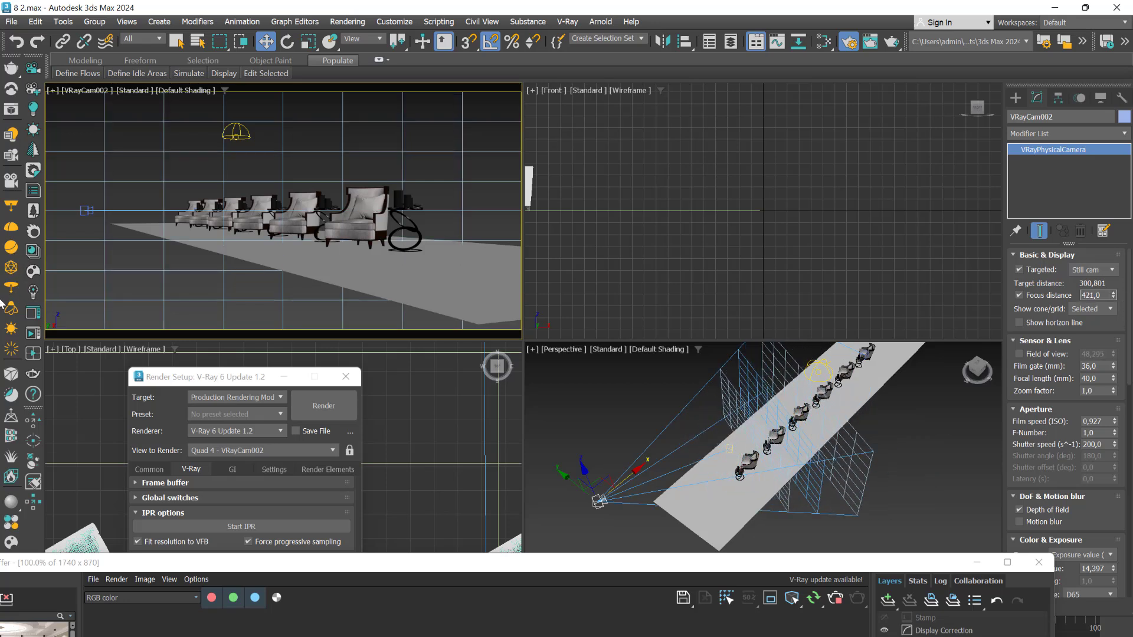
click(1019, 295)
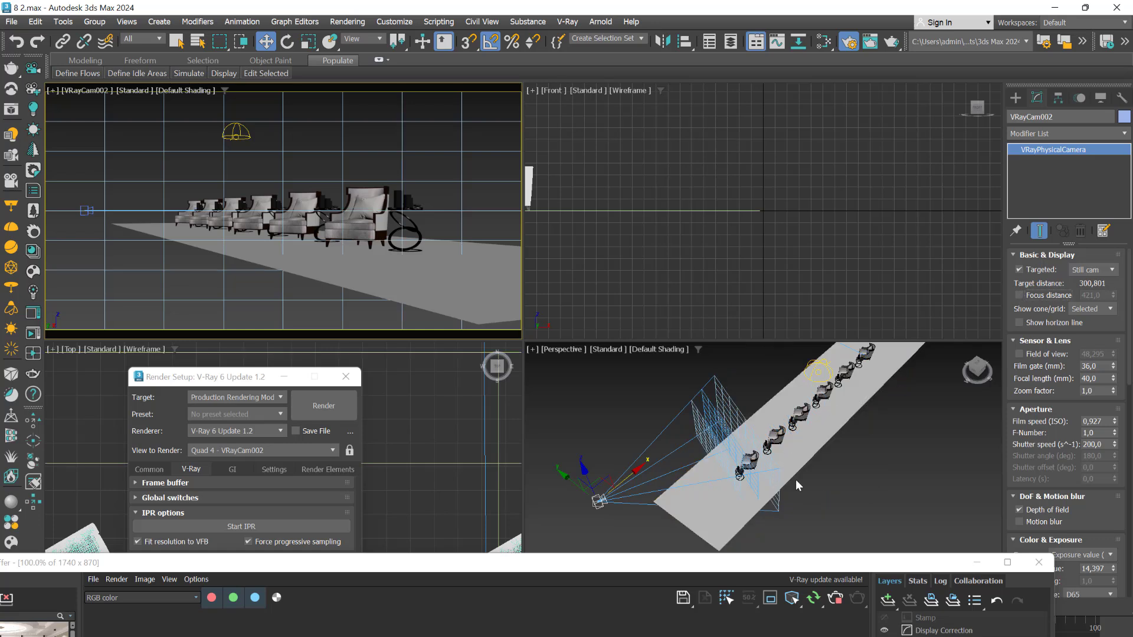
Try moving VRayCam002's target to the far end of the armchair row, and undo the move
right_click(572, 446)
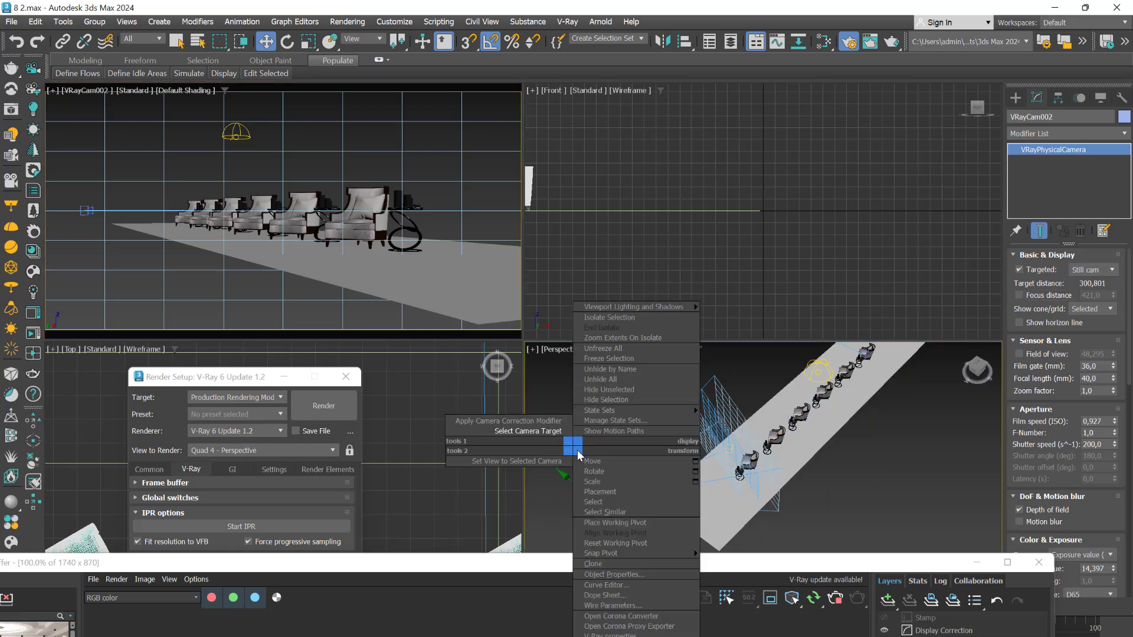
click(543, 434)
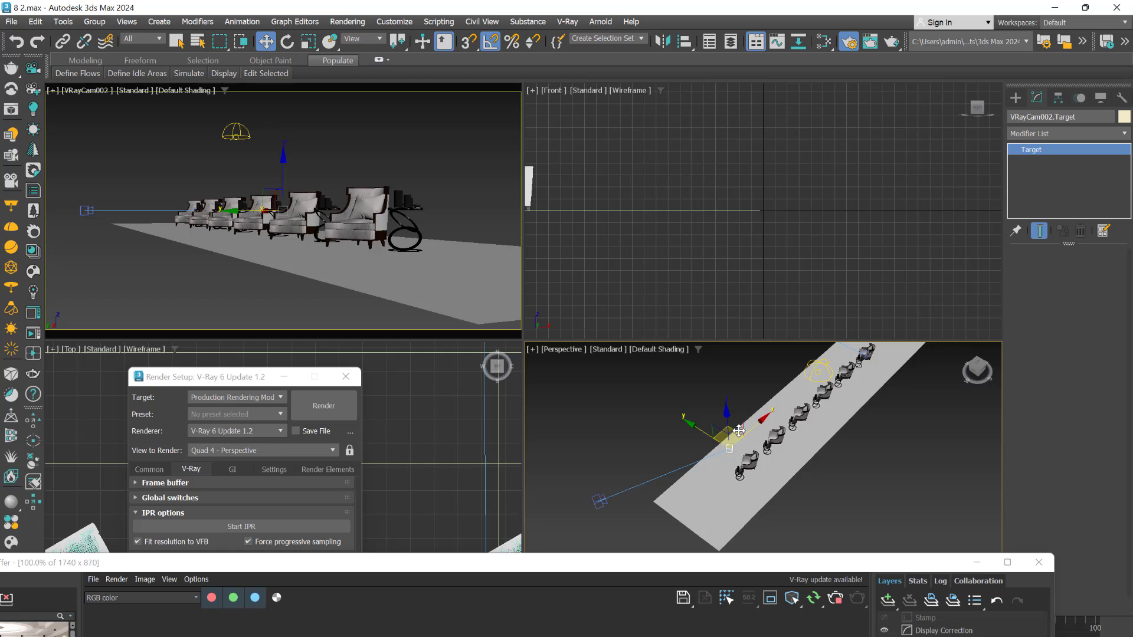
drag(790, 426, 860, 347)
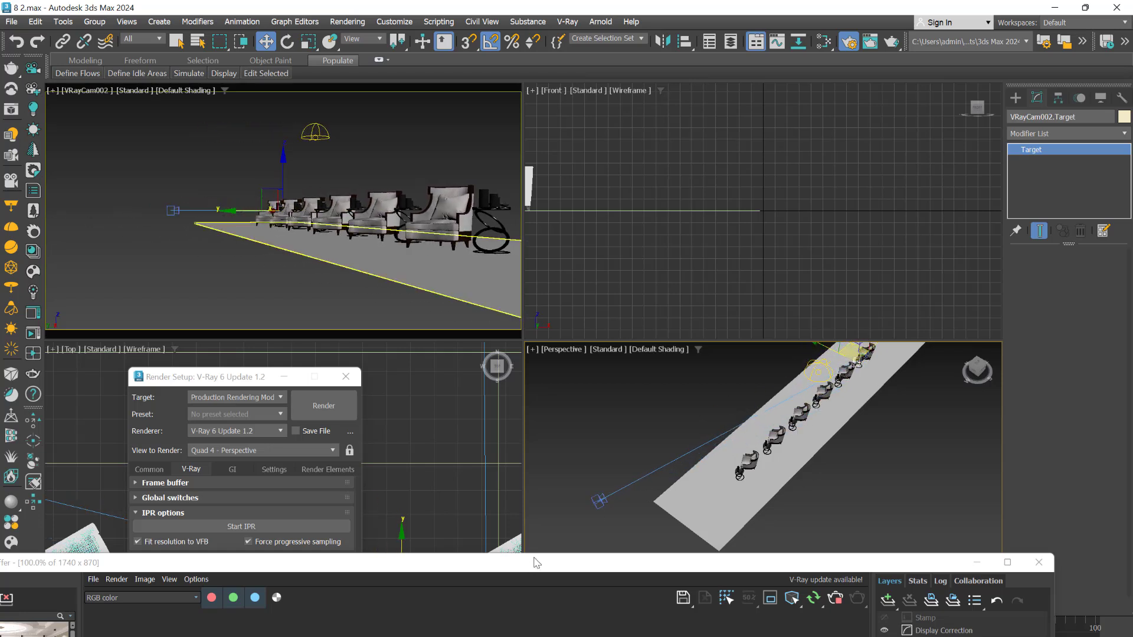
click(597, 502)
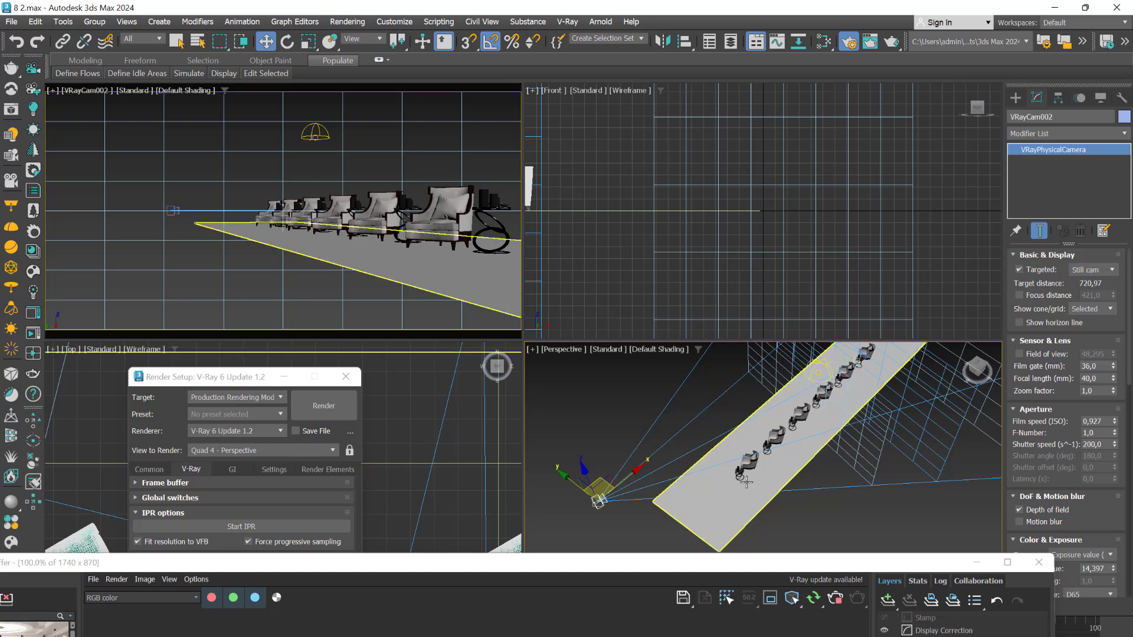
key(ctrl+z)
key(ctrl+z)
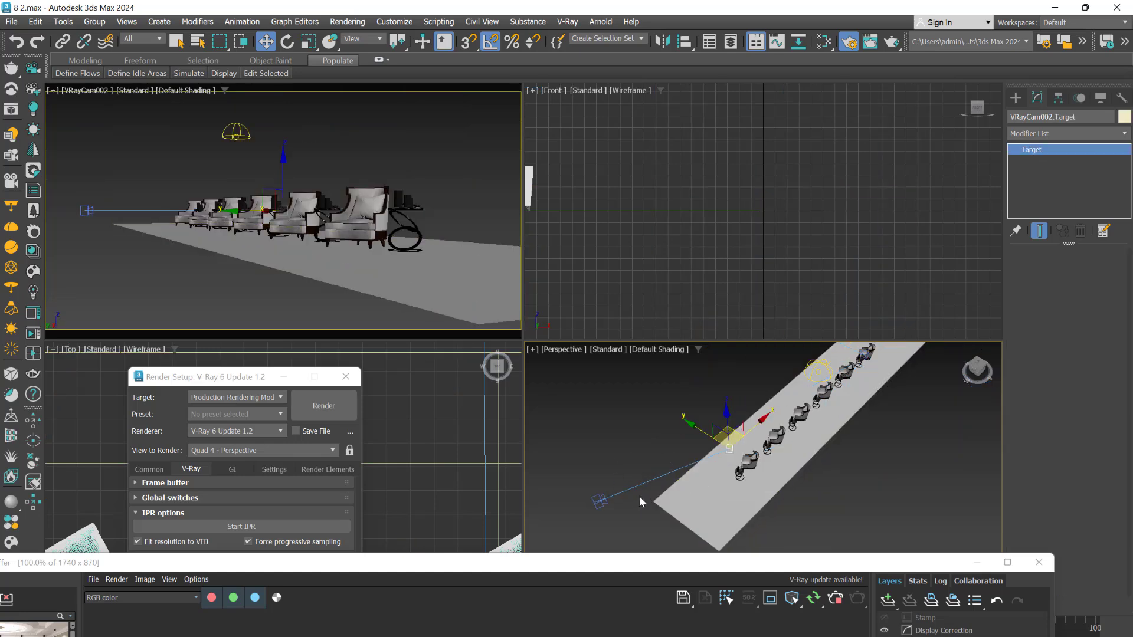
Move VRayCam002 closer to the armchairs and shift its target so the nearest armchair and side table are fully framed
click(599, 502)
scroll(623, 497, up, 4)
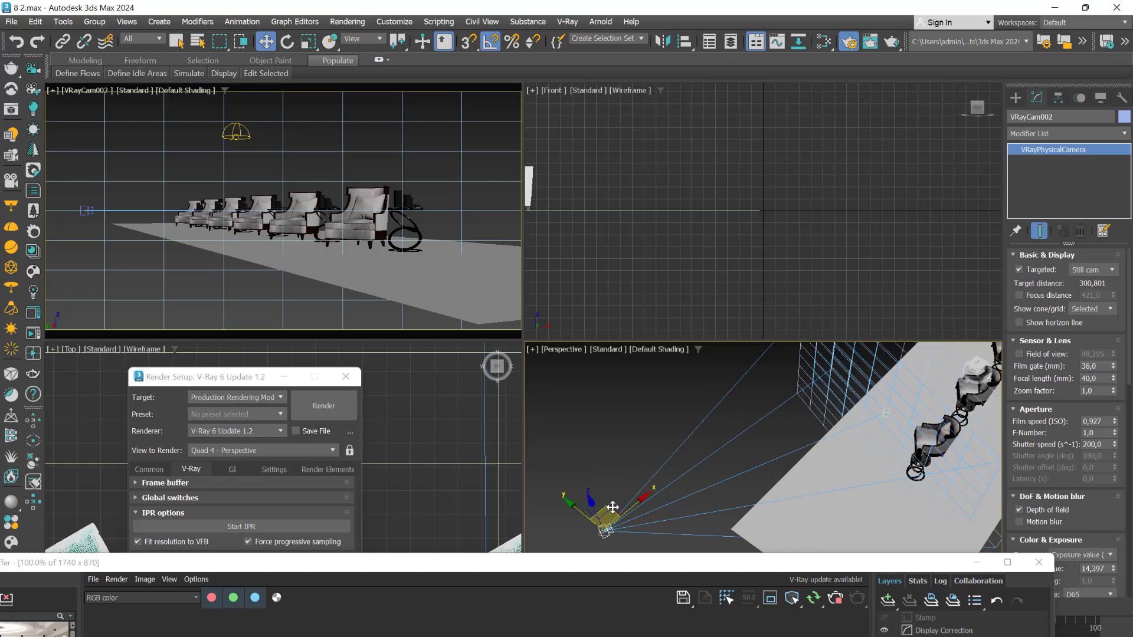
drag(719, 473, 779, 426)
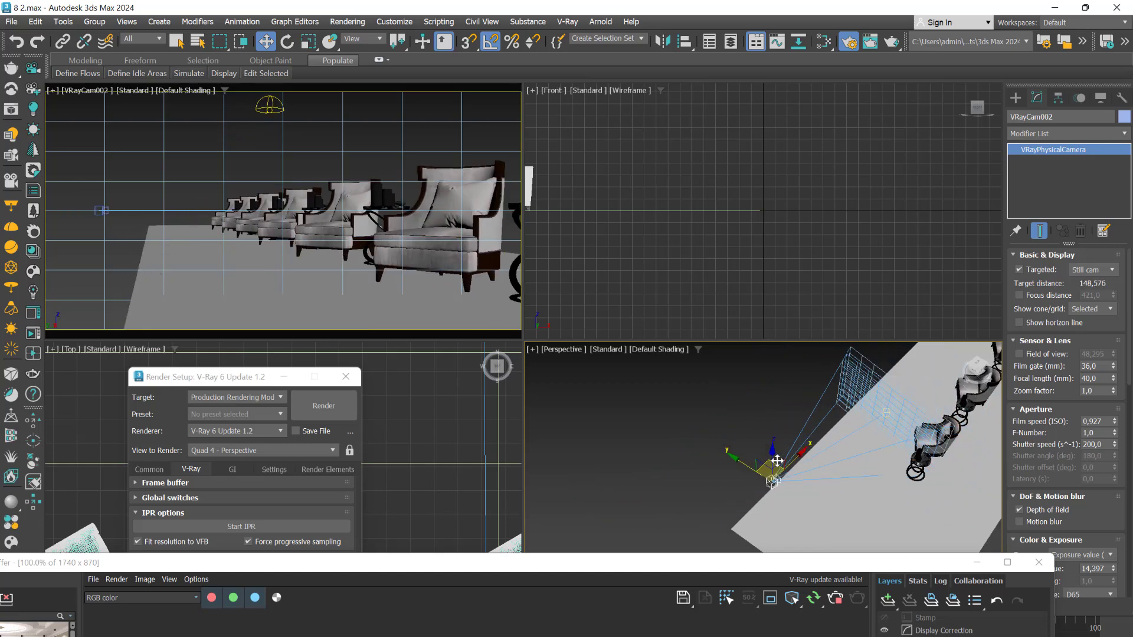
right_click(756, 412)
click(710, 393)
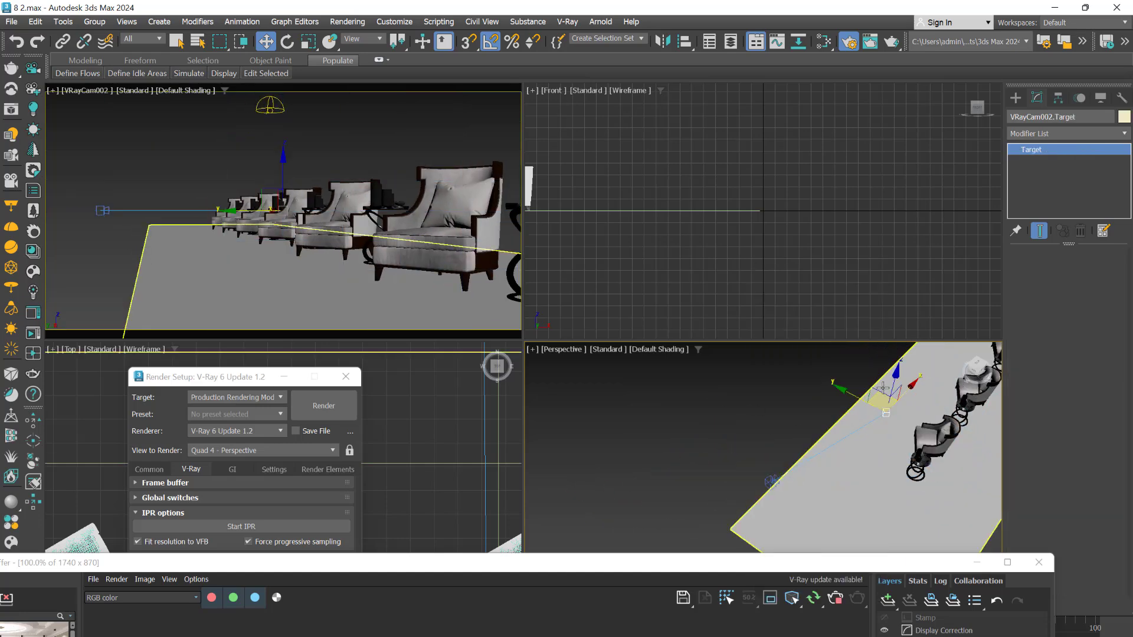
mouse_move(885, 403)
mouse_down()
mouse_move(929, 426)
mouse_move(883, 419)
mouse_up()
mouse_move(249, 236)
middle_down()
mouse_move(269, 232)
mouse_move(259, 230)
middle_up()
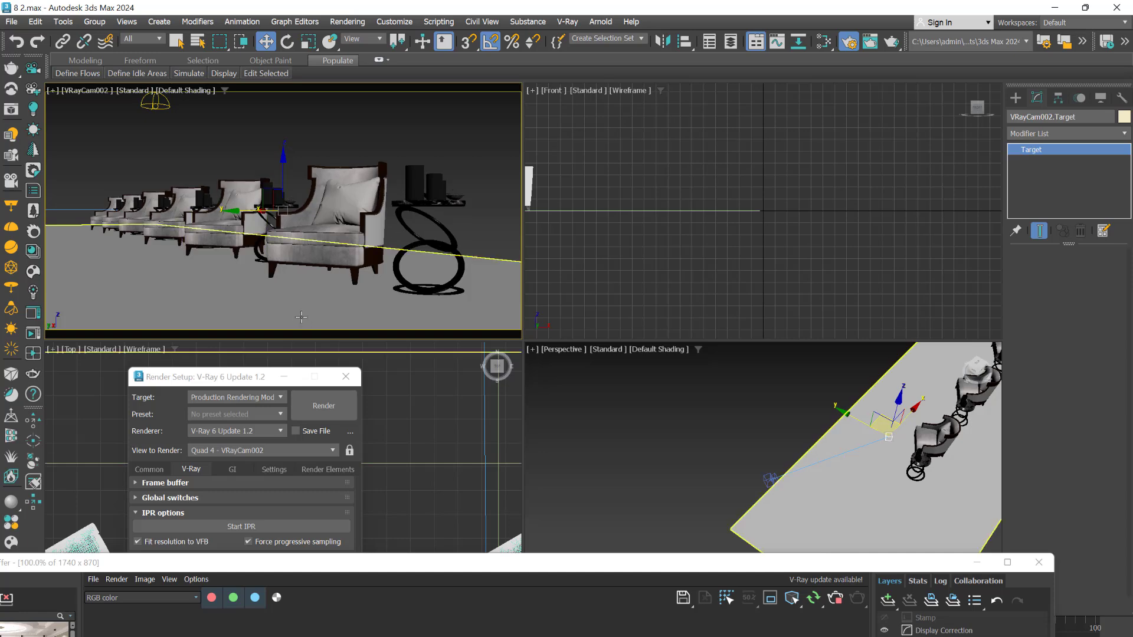
Bring the frame buffer into view with the VRayCam002 viewport active, and inspect the blur behind the nearest armchair
middle_click(422, 499)
key(alt+w)
drag(497, 566, 572, 233)
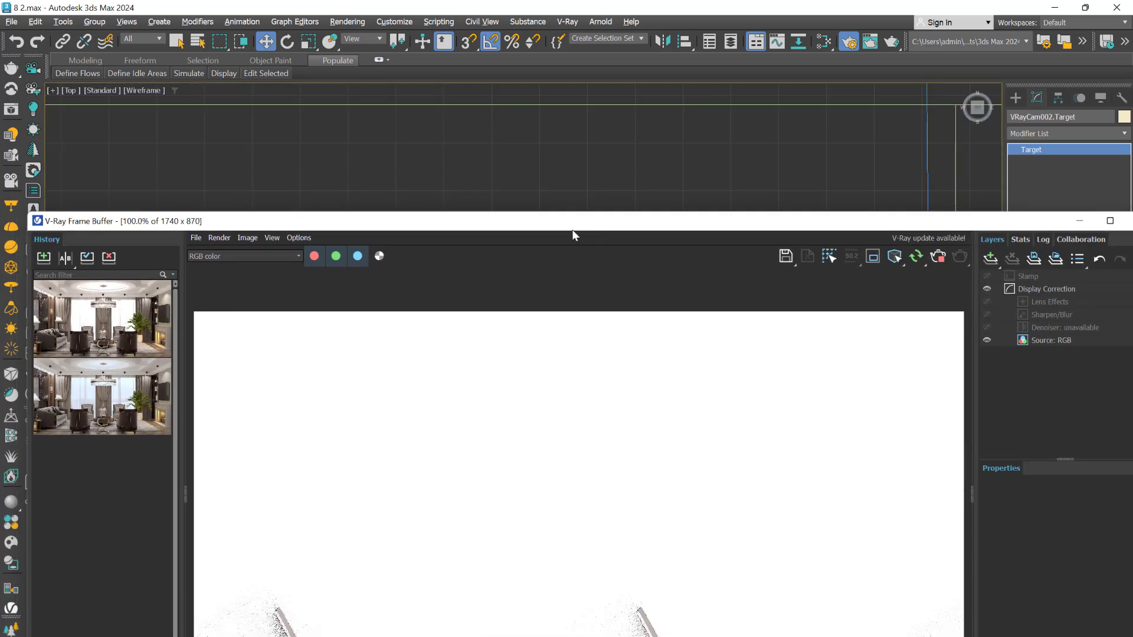
key(alt+w)
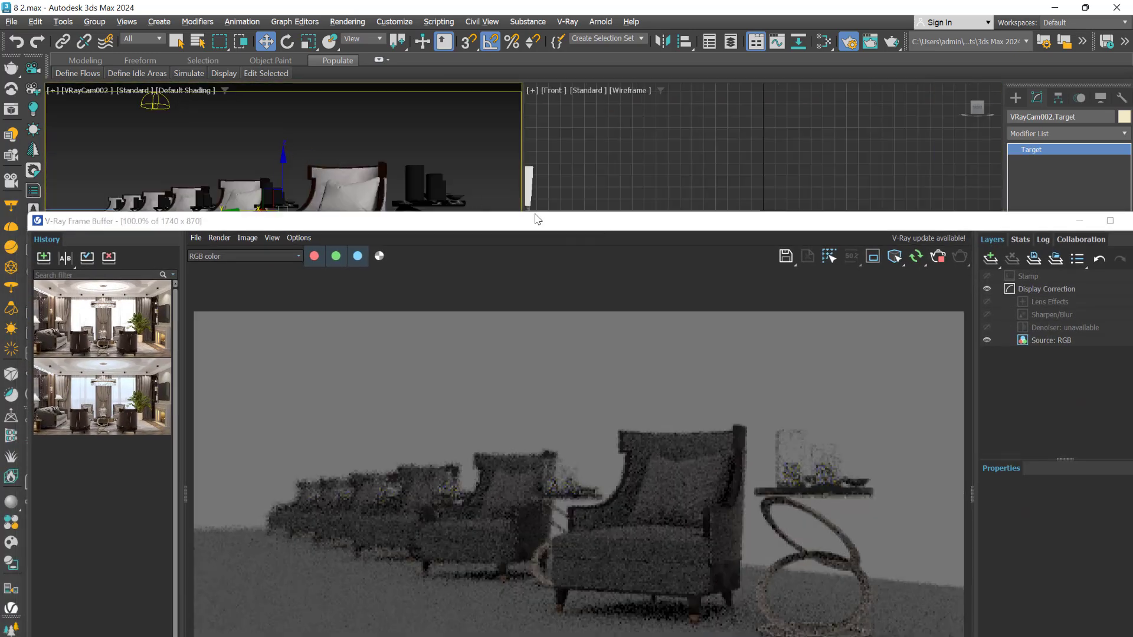
drag(633, 225, 561, 62)
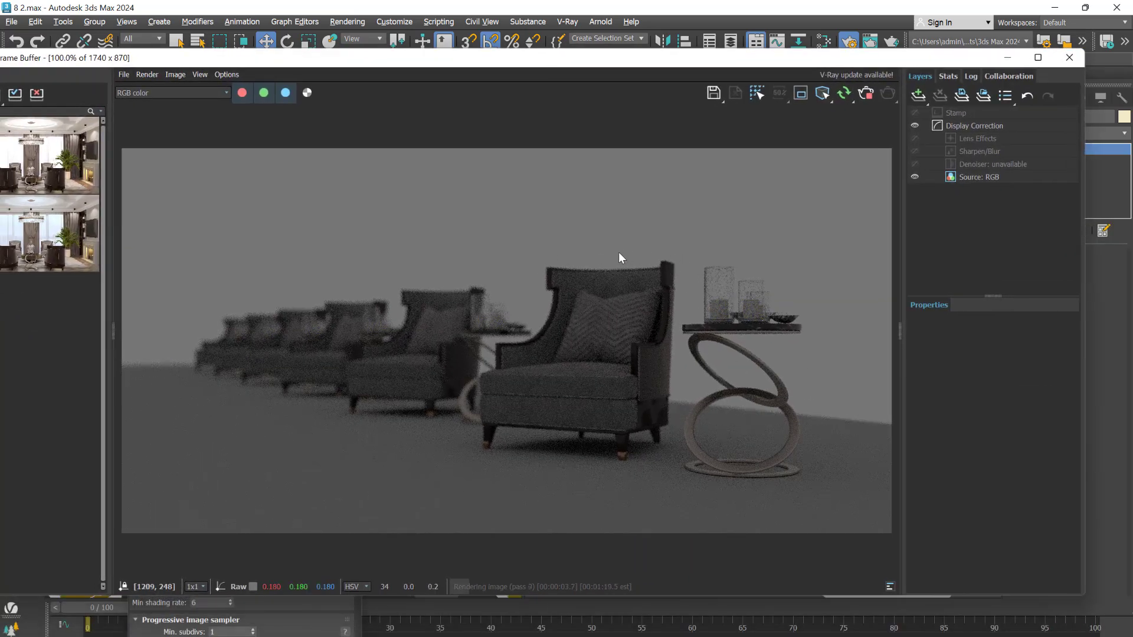
Brighten the render by lowering VRayCam002's exposure value to 12,533, with the frame buffer kept in view
drag(781, 61, 833, 459)
click(154, 105)
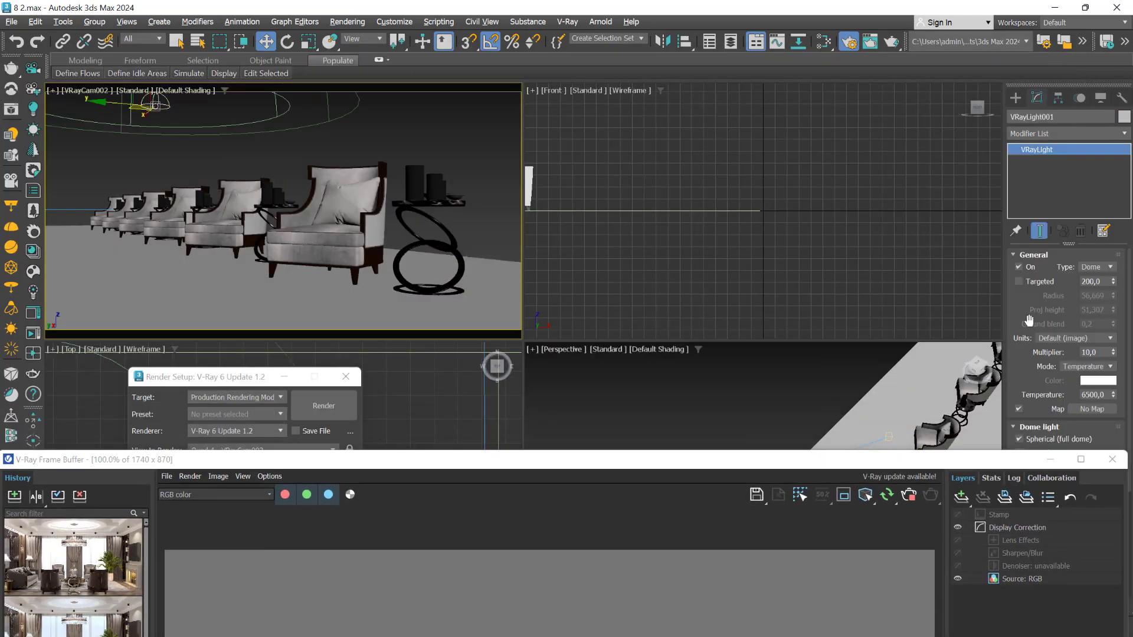
drag(933, 463, 677, 135)
click(770, 475)
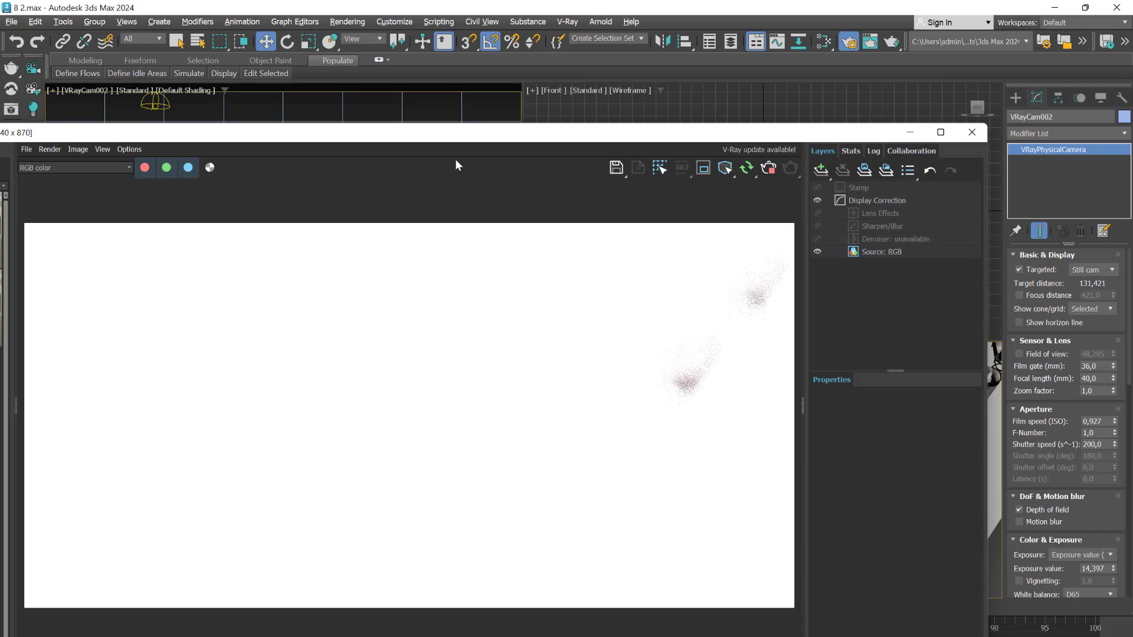
scroll(1065, 412, down, 5)
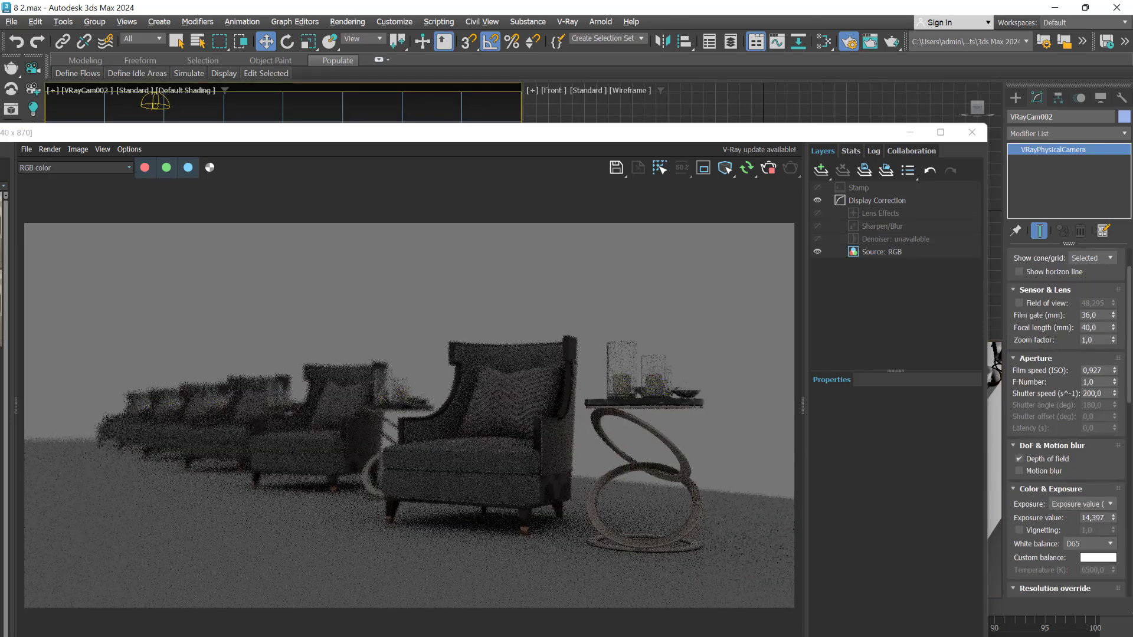
scroll(1065, 422, down, 2)
scroll(1064, 413, down, 1)
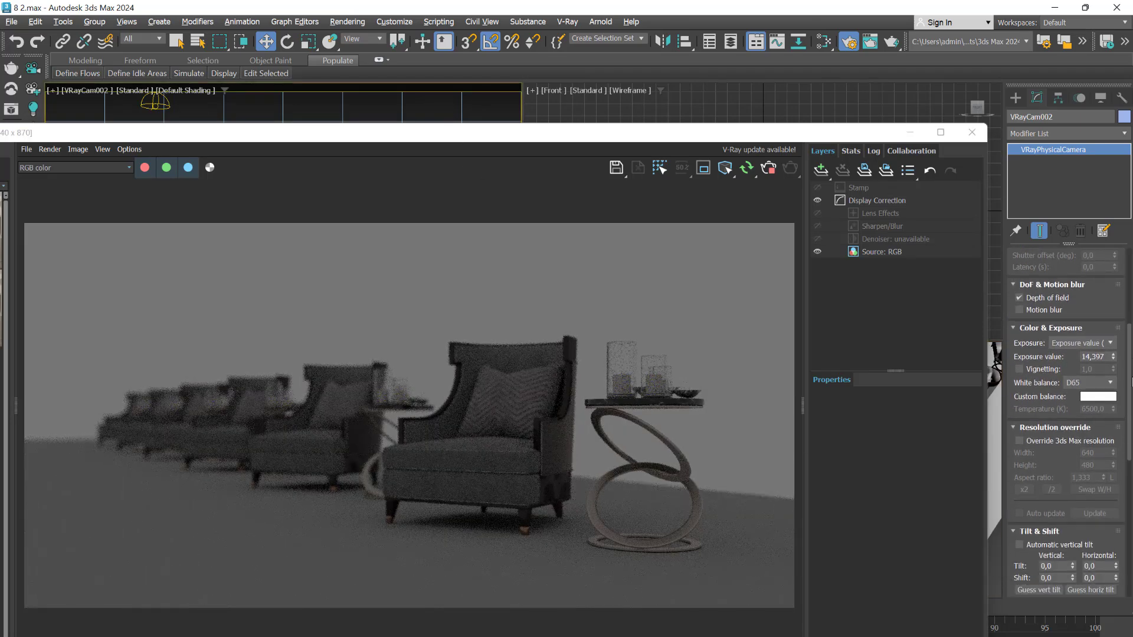
drag(1113, 356, 1120, 361)
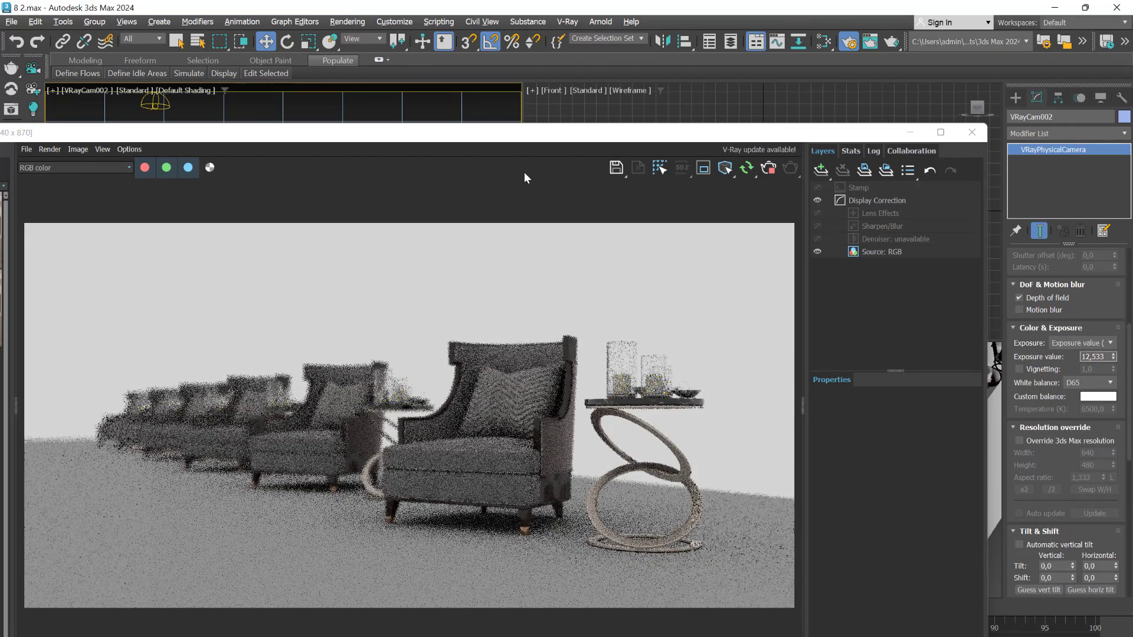
drag(490, 139, 615, 70)
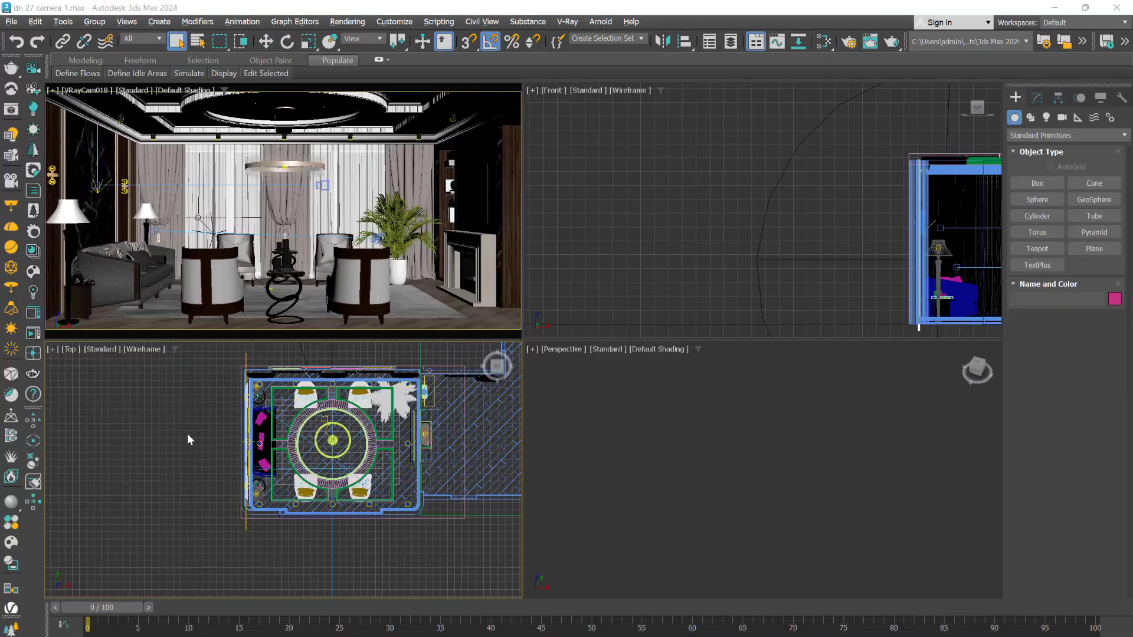
Place a V-Ray physical camera in the living room's Top view, aimed from the fireplace side toward the sofa, and shift it closer to the fireplace
scroll(186, 433, up, 2)
middle_drag(186, 429, 128, 455)
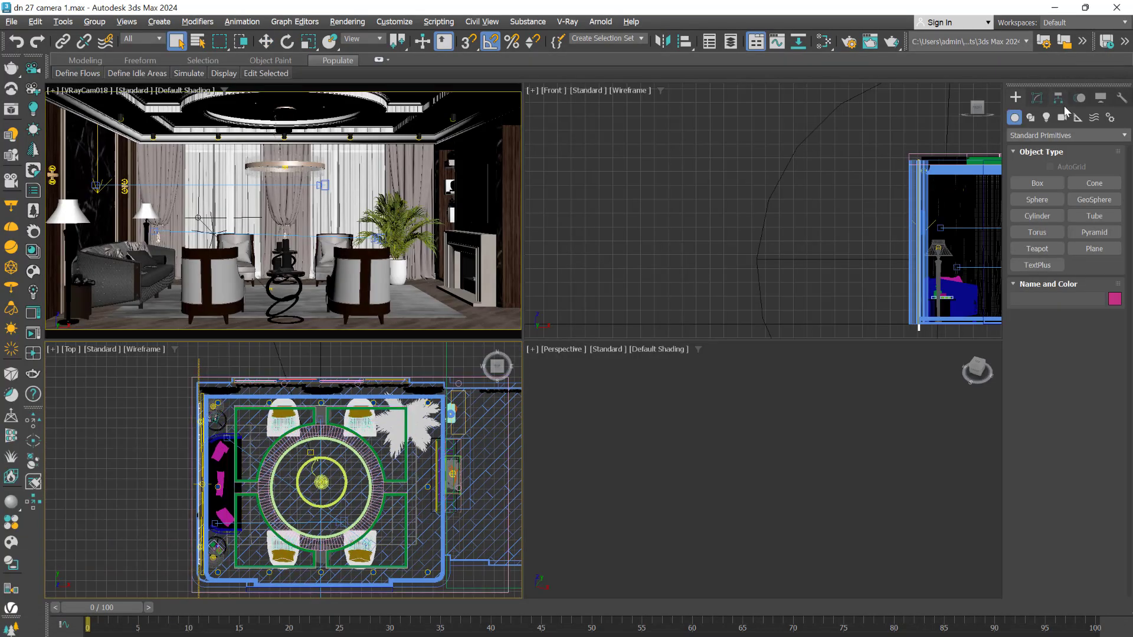
click(1061, 117)
click(1048, 135)
click(1032, 163)
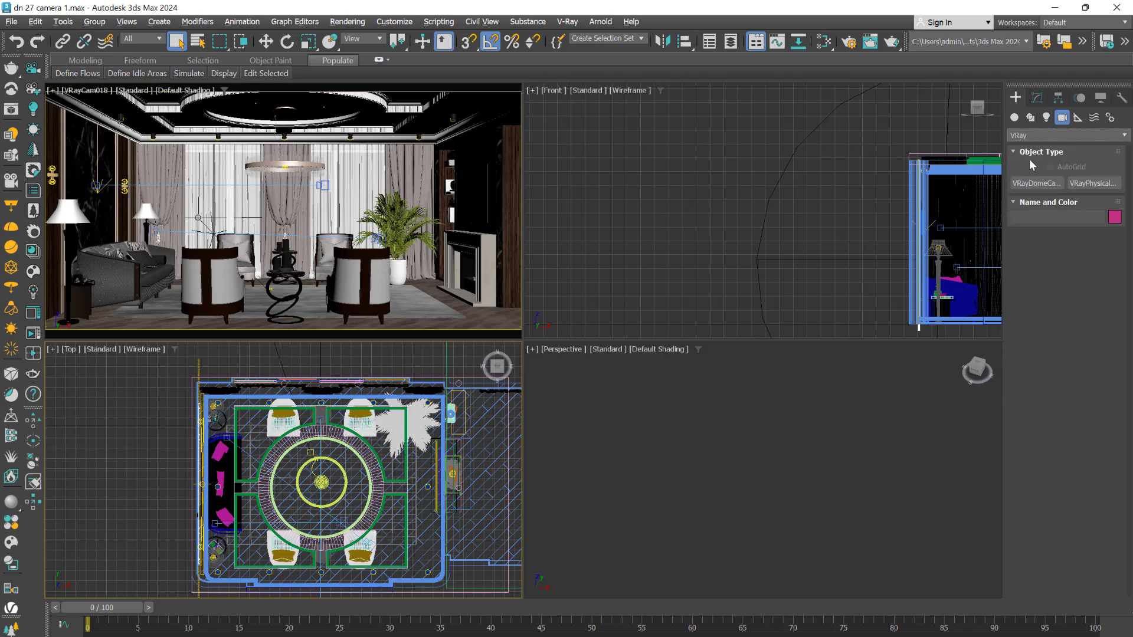
click(1090, 183)
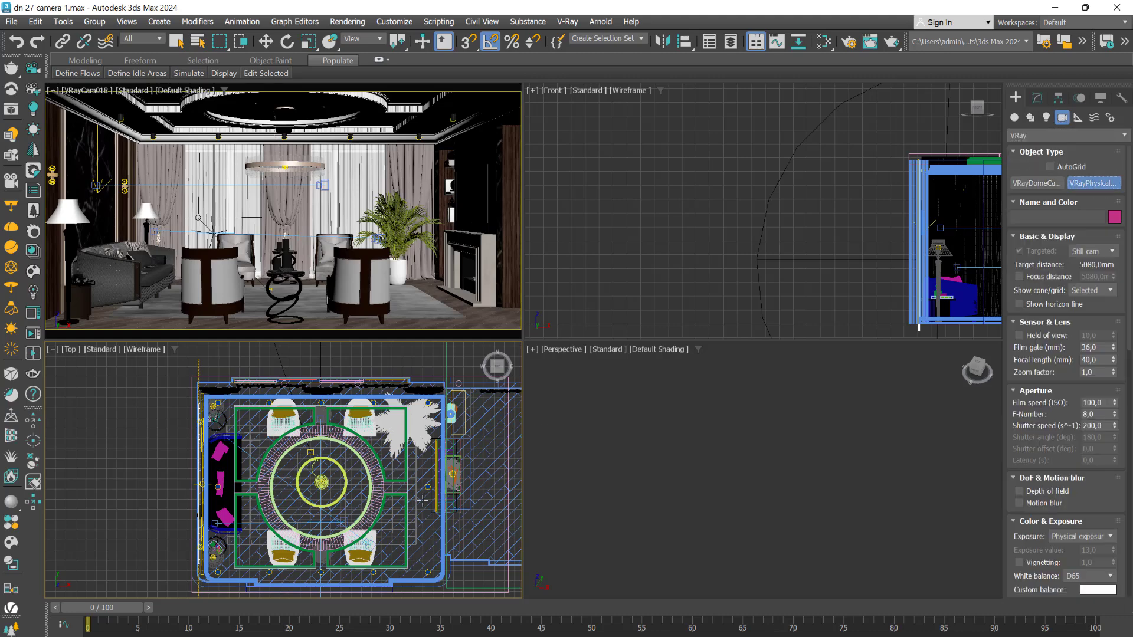
drag(415, 505, 224, 421)
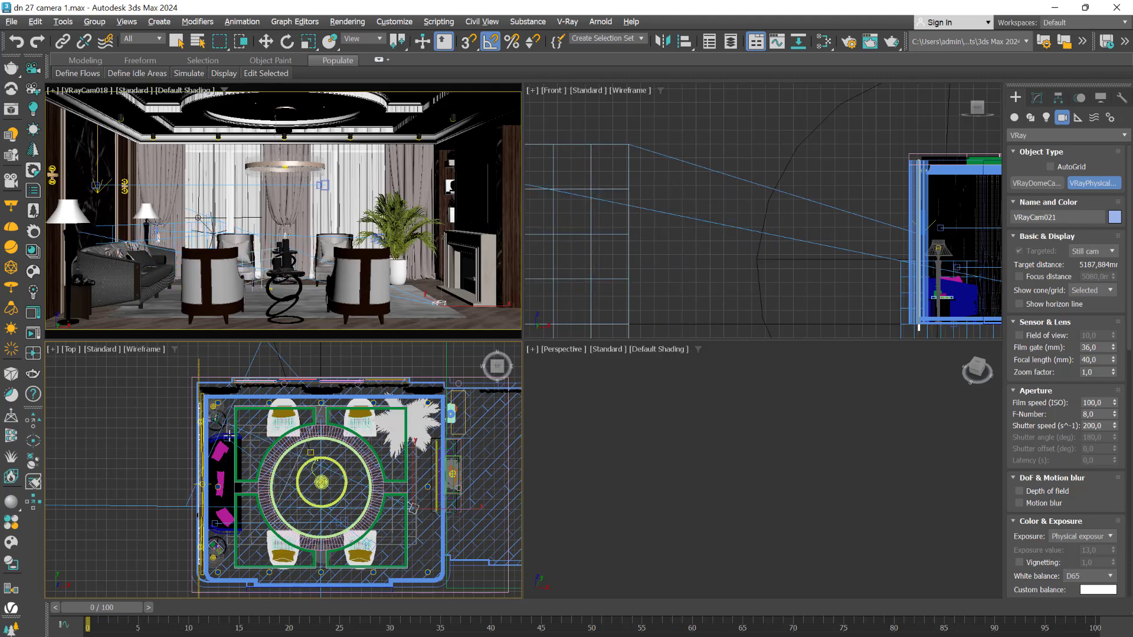
key(w)
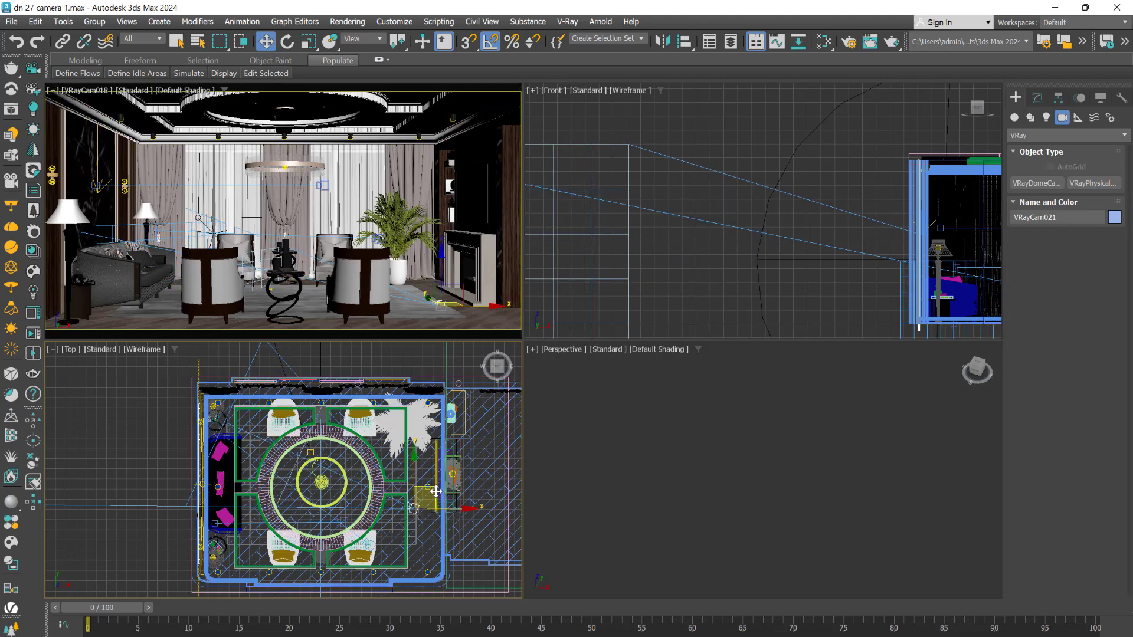
drag(435, 491, 443, 465)
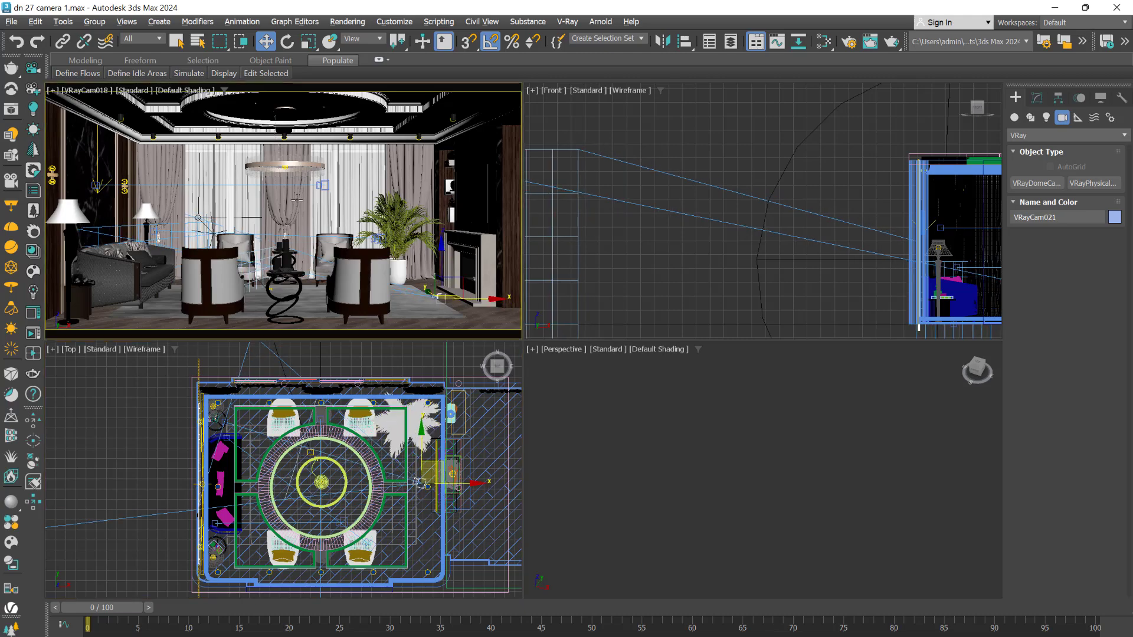
Look through VRayCam021 and adjust its view to frame the sofa, table lamp and the armchair beside it
key(c)
middle_drag(351, 202, 358, 250)
click(308, 165)
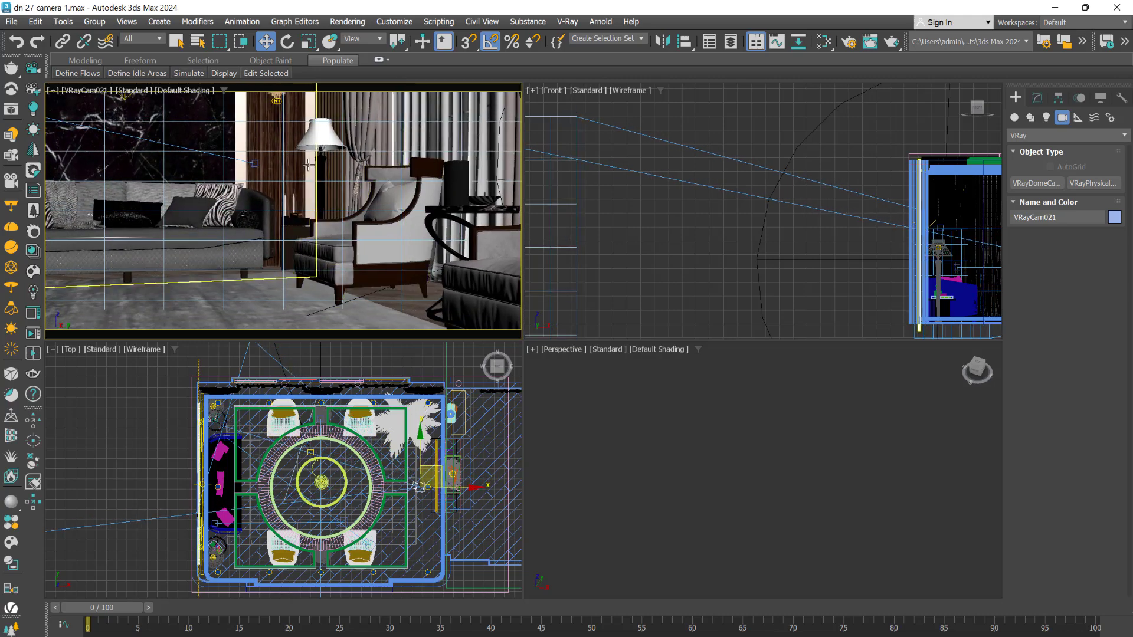
middle_drag(308, 165, 312, 173)
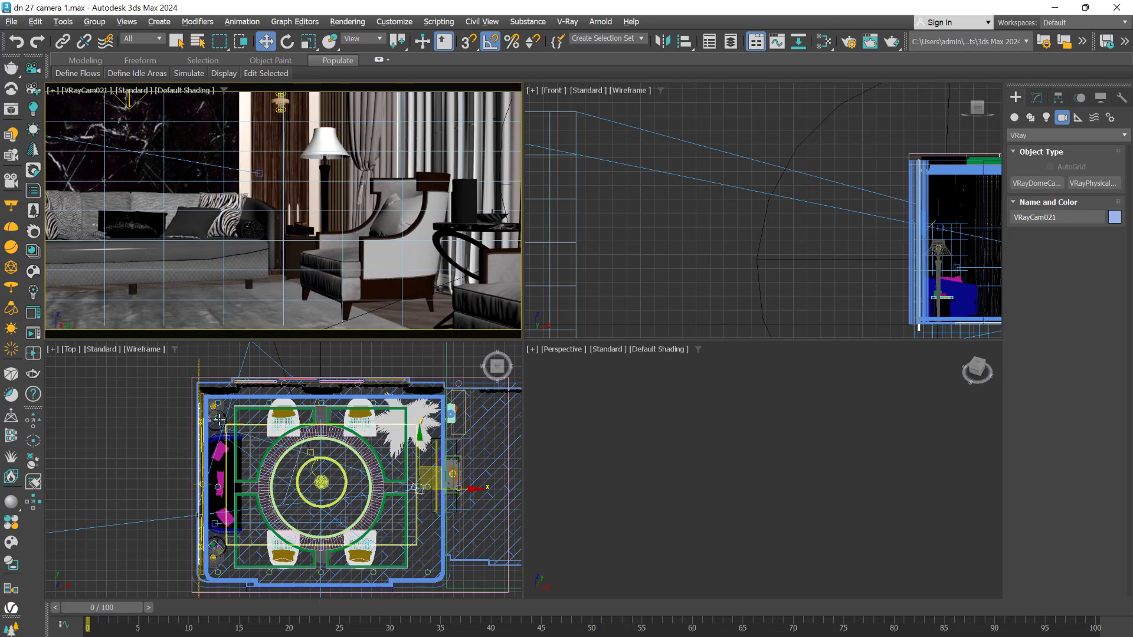
Enable depth of field on VRayCam021 and switch its exposure mode to Exposure value (EV)
click(1037, 98)
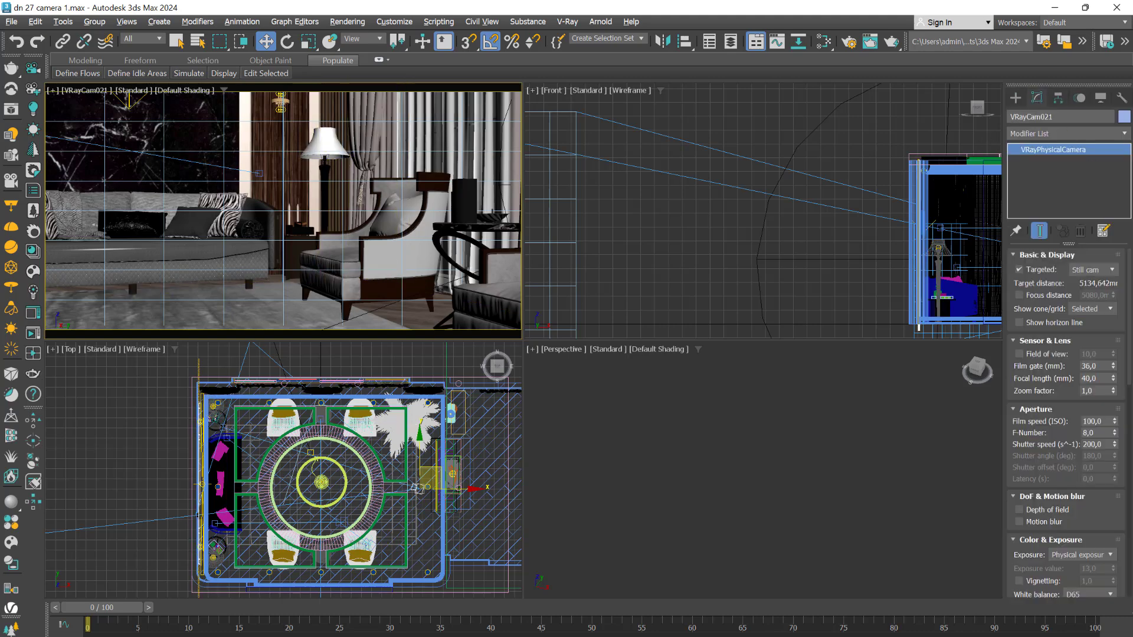
scroll(1131, 315, down, 5)
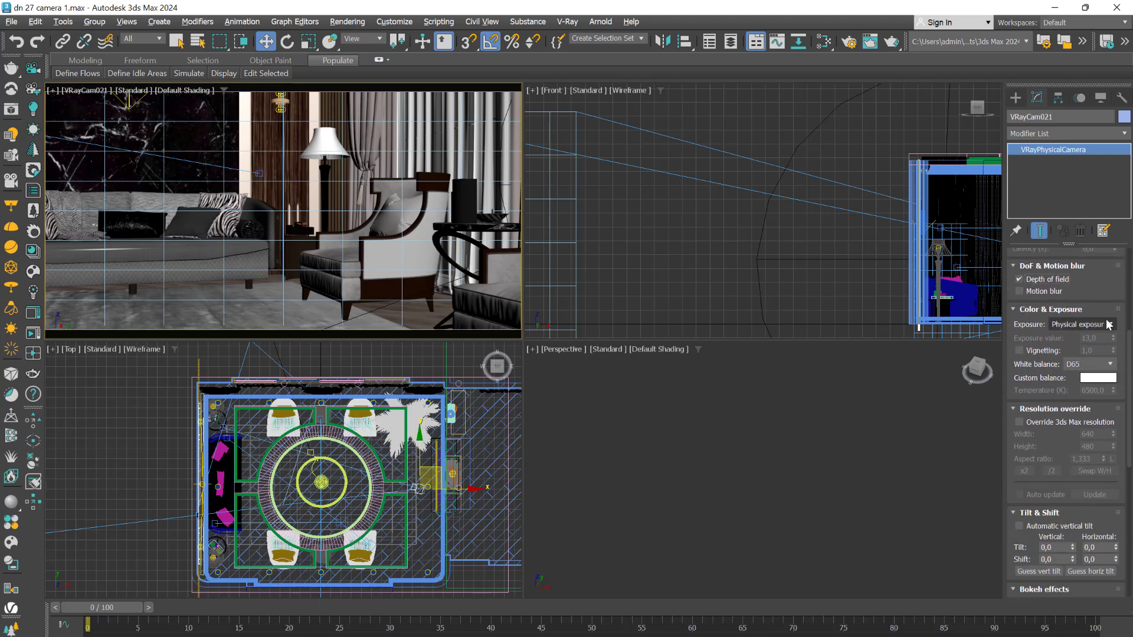
click(1087, 325)
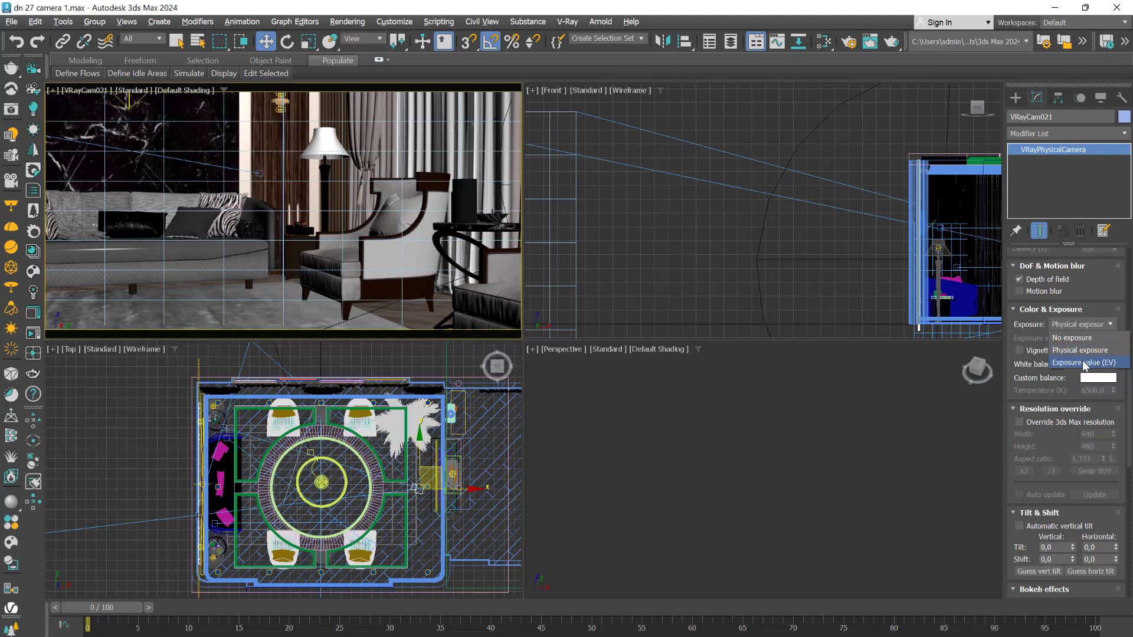
click(1083, 363)
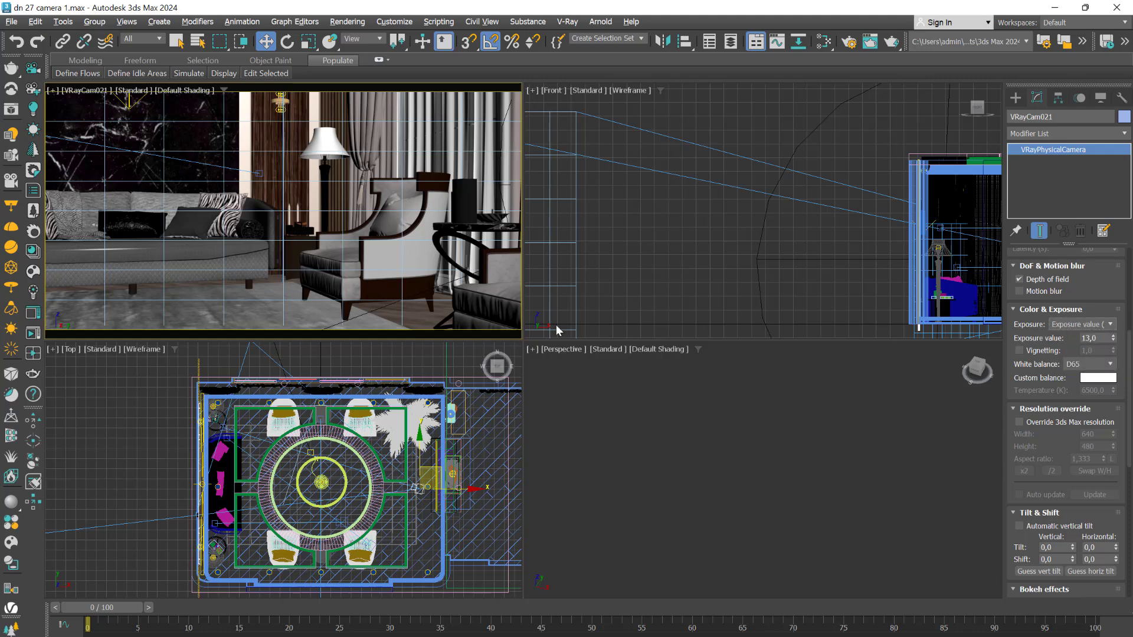
Set VRayCam021's F-Number to 1 and start an interactive V-Ray render of its view
click(849, 41)
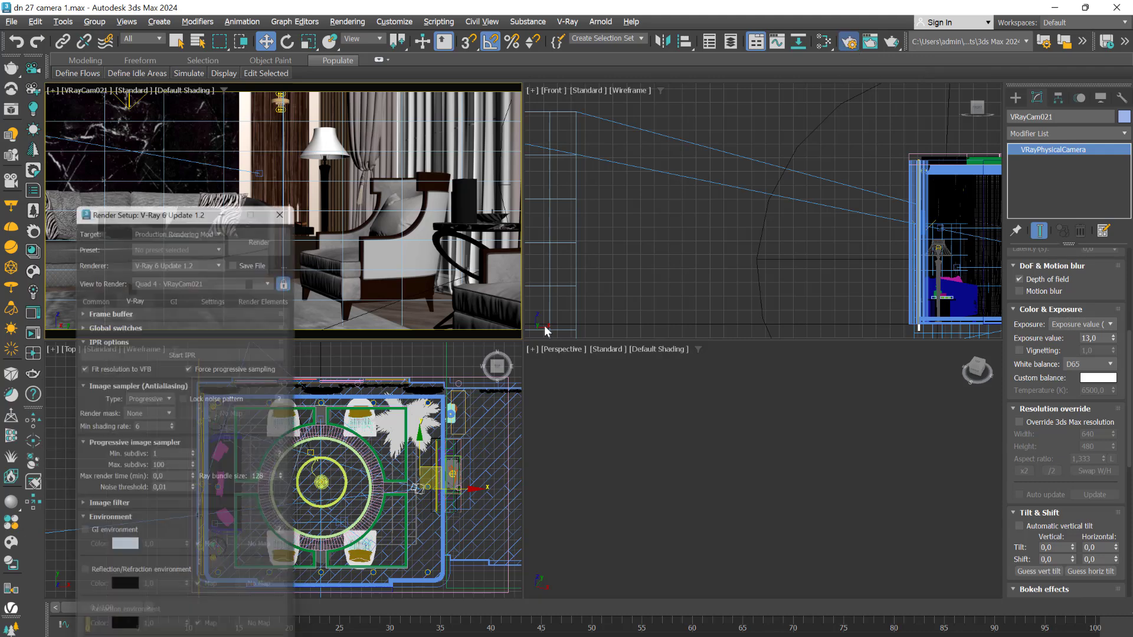
scroll(1117, 349, up, 5)
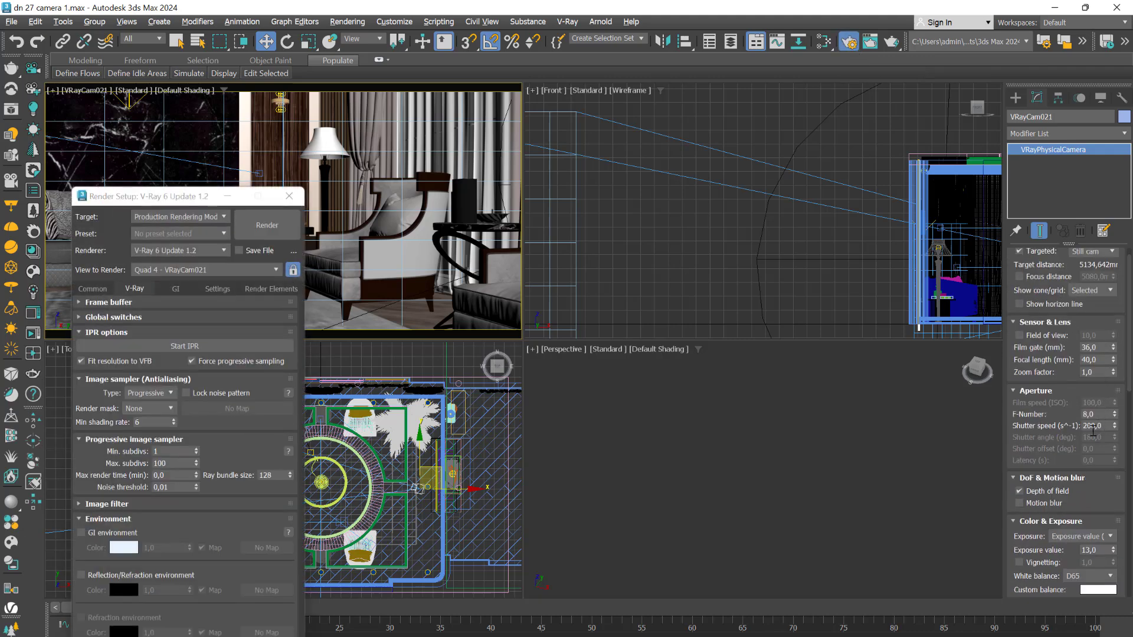
click(1100, 415)
text(1)
key(Return)
click(201, 348)
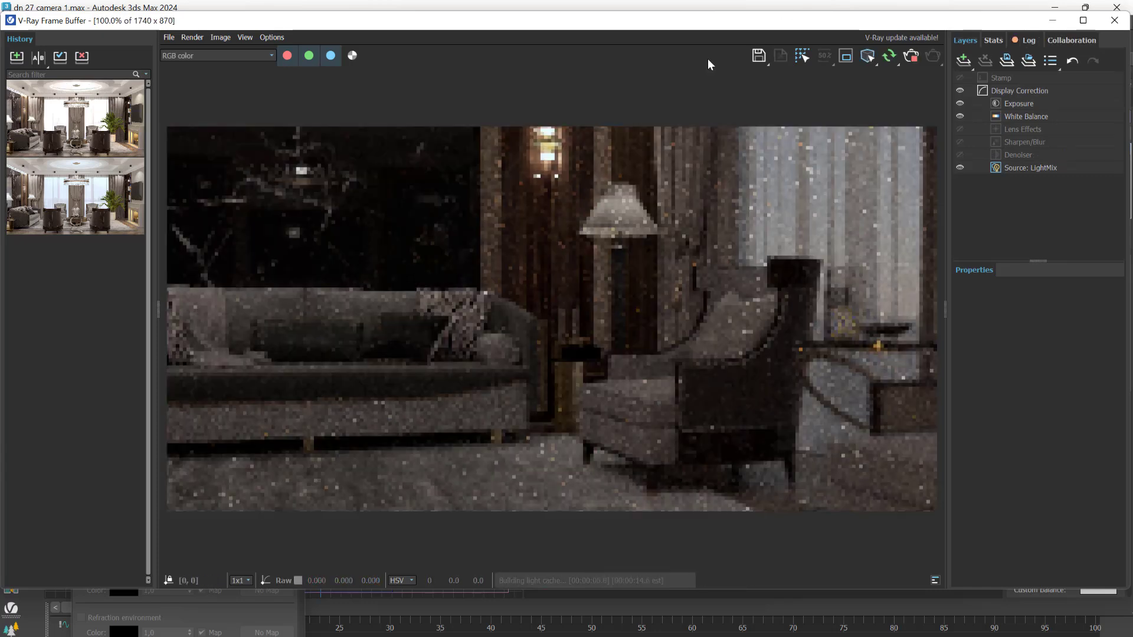
Move the frame buffer clear of the camera parameters and brighten the render by setting VRayCam021's exposure value to 10,5
drag(588, 24, 542, 65)
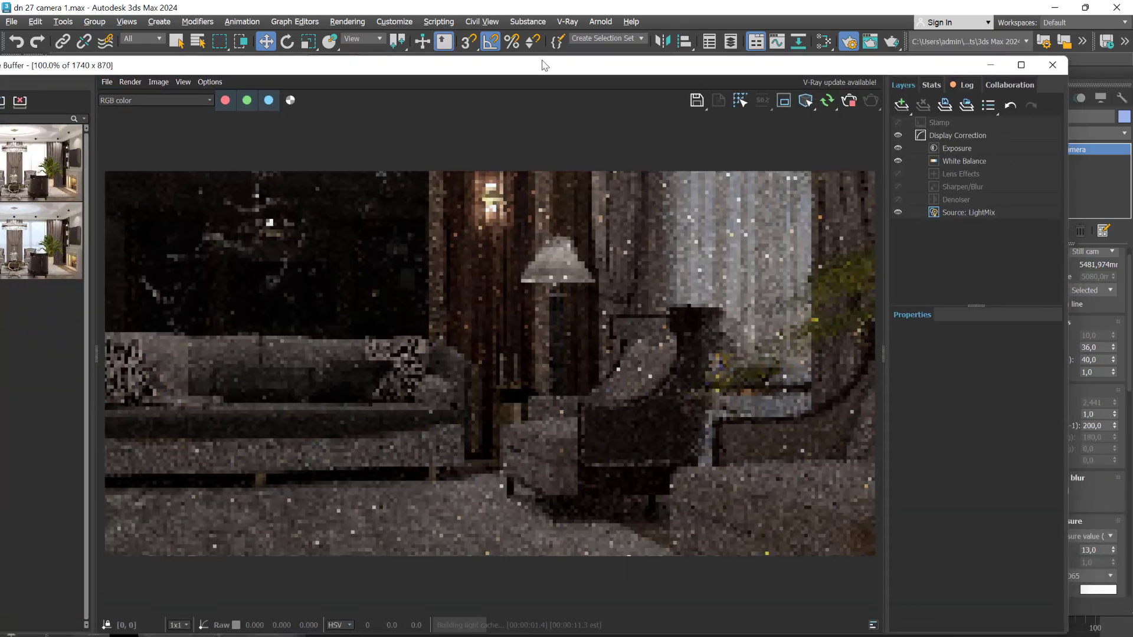
drag(700, 65, 581, 58)
drag(1130, 372, 1131, 396)
scroll(1113, 455, down, 1)
drag(1113, 454, 1124, 477)
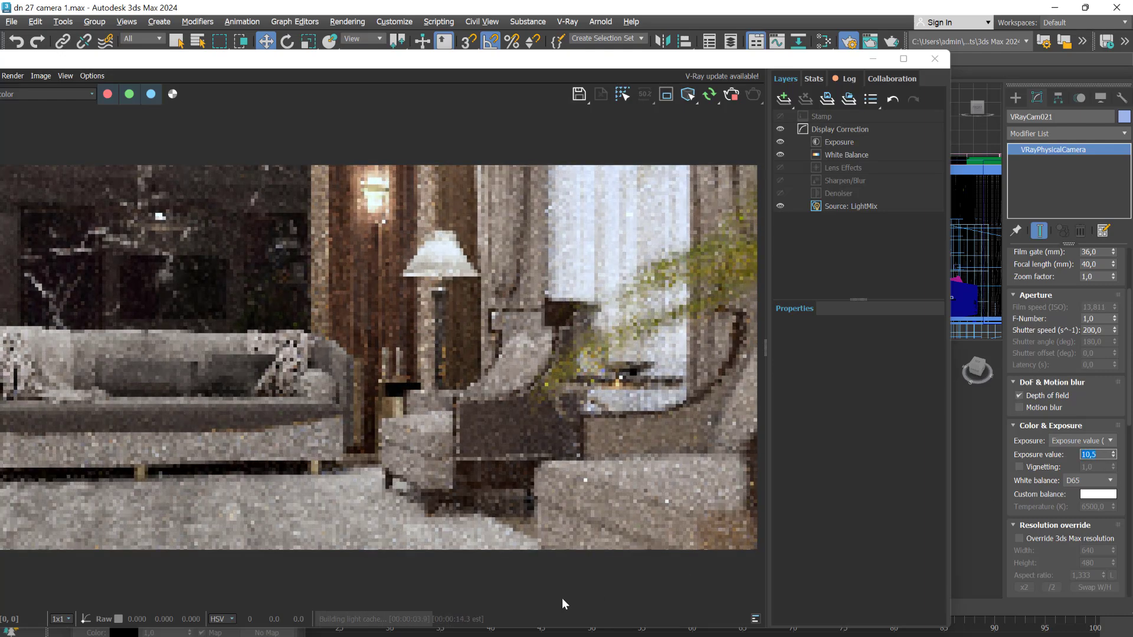